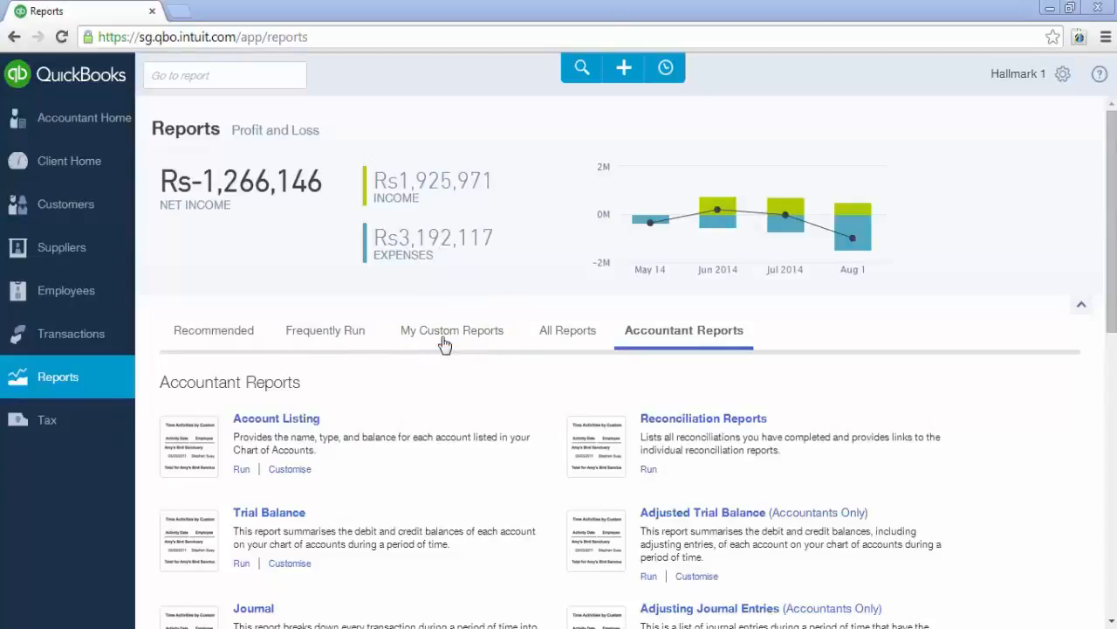
# Step: Open the Profit and Loss report from the Business Overview group of all reports
pyautogui.click(569, 354)
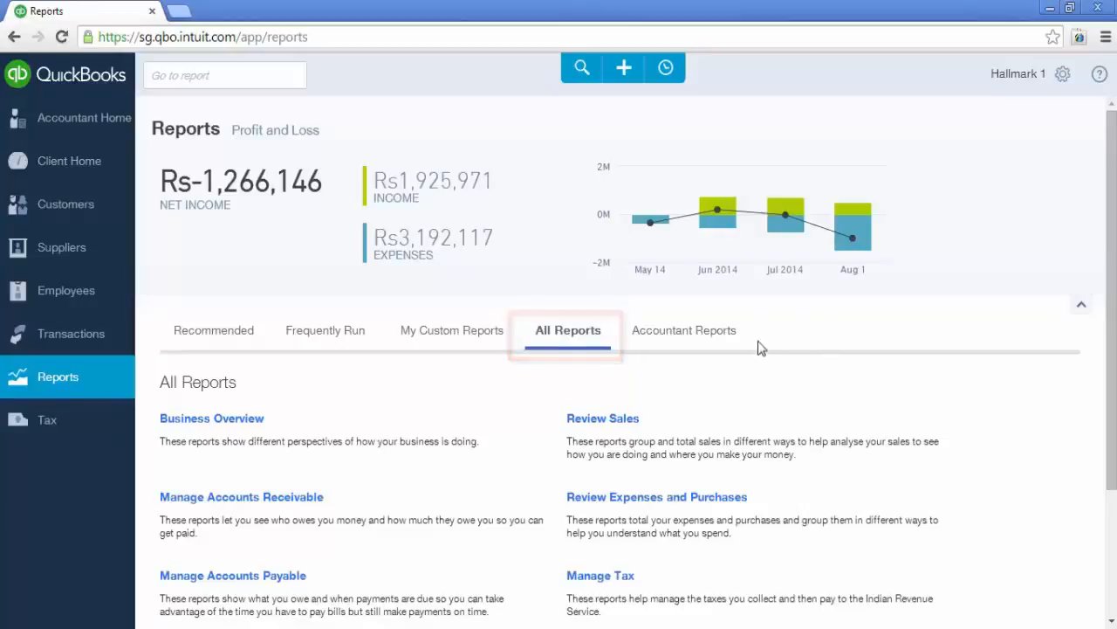
pyautogui.click(721, 339)
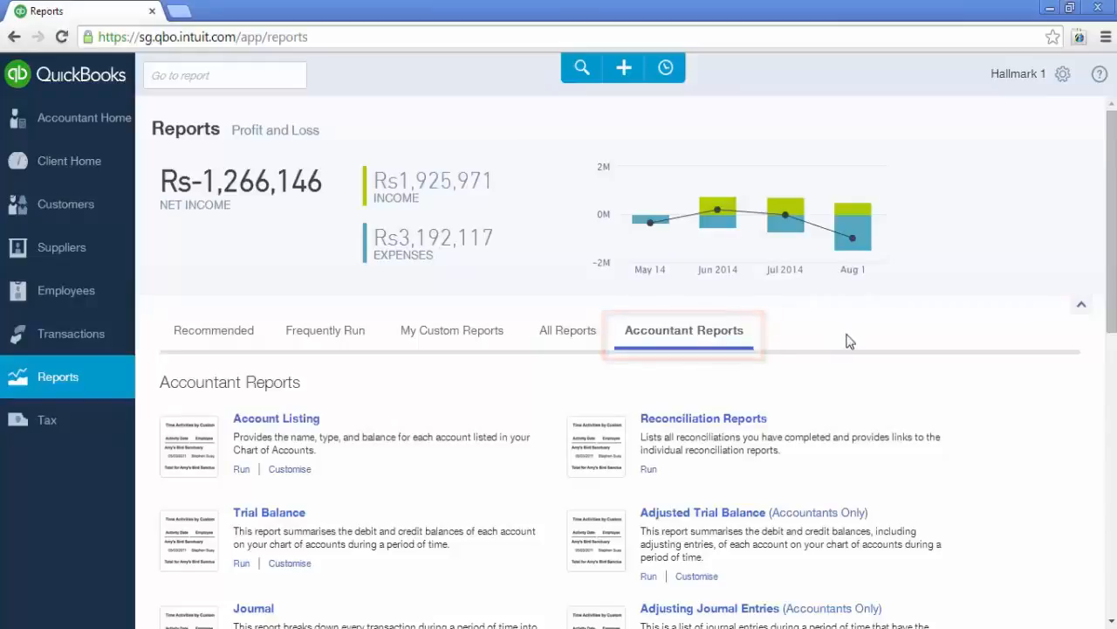
pyautogui.click(561, 337)
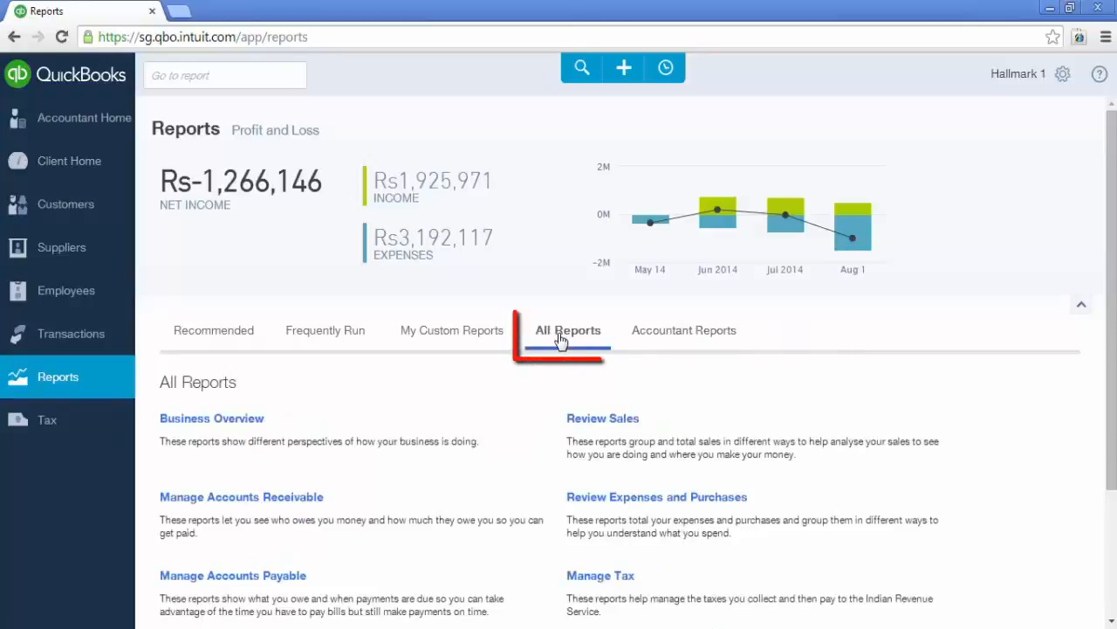
pyautogui.click(217, 422)
pyautogui.scroll(-1, 356, 393)
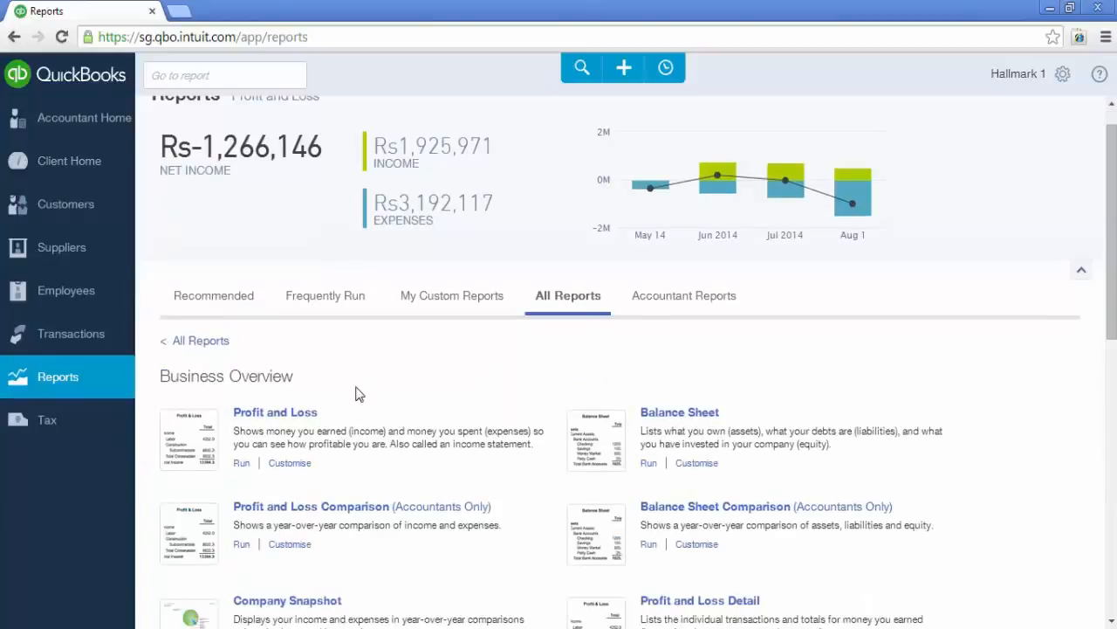
pyautogui.scroll(-2, 356, 394)
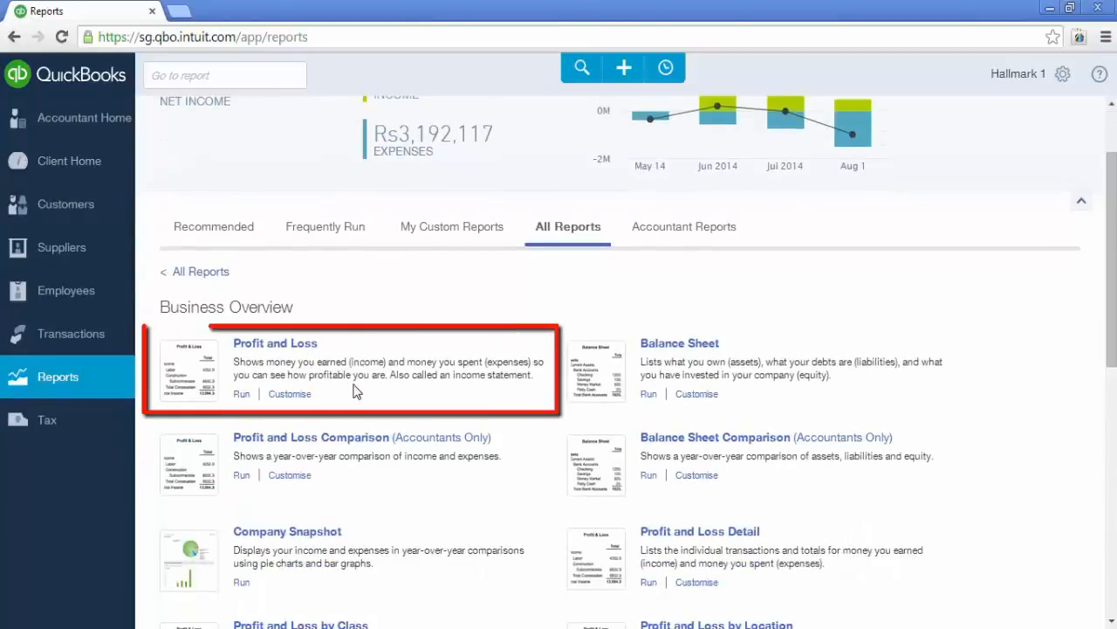
pyautogui.click(299, 346)
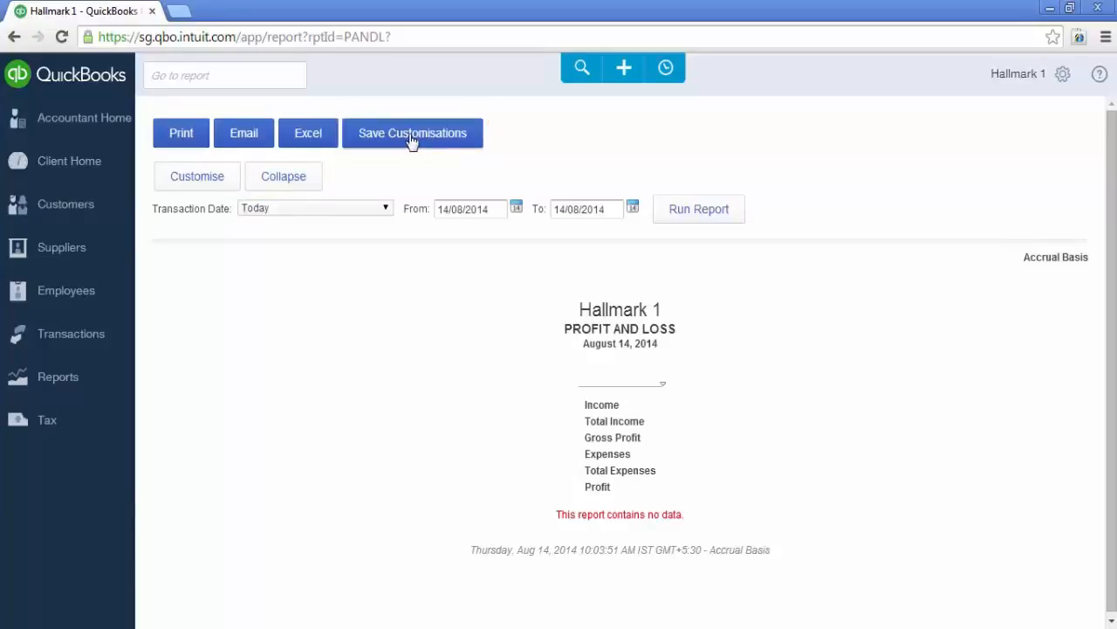
# Step: Run the Profit and Loss report for the Last Financial Year
pyautogui.click(302, 215)
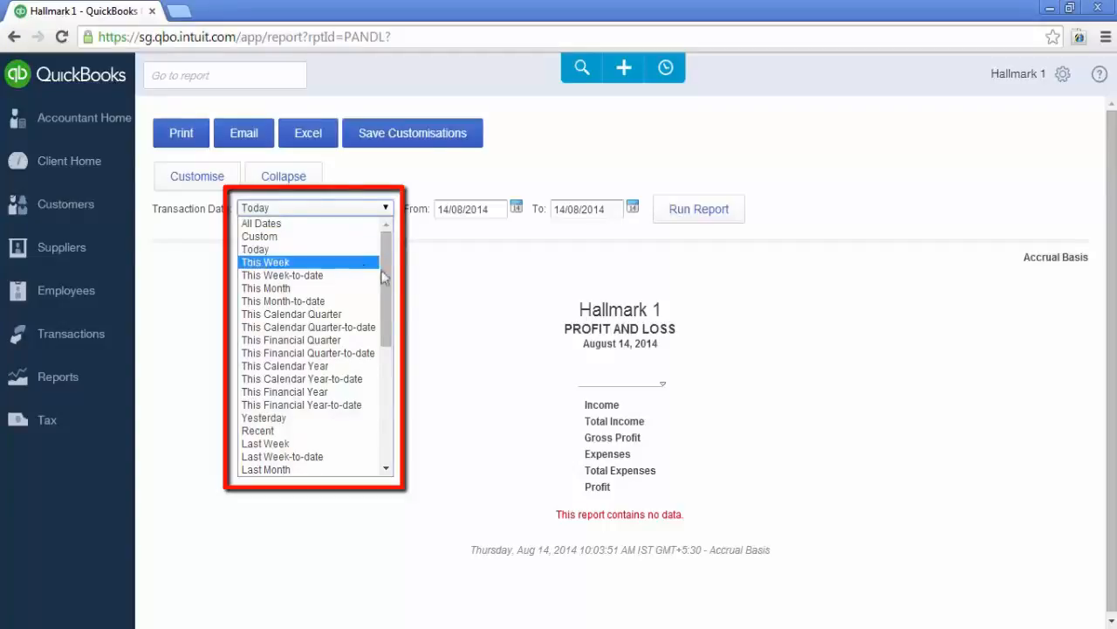
pyautogui.moveTo(387, 278)
pyautogui.mouseDown()
pyautogui.moveTo(390, 288)
pyautogui.moveTo(388, 269)
pyautogui.mouseUp()
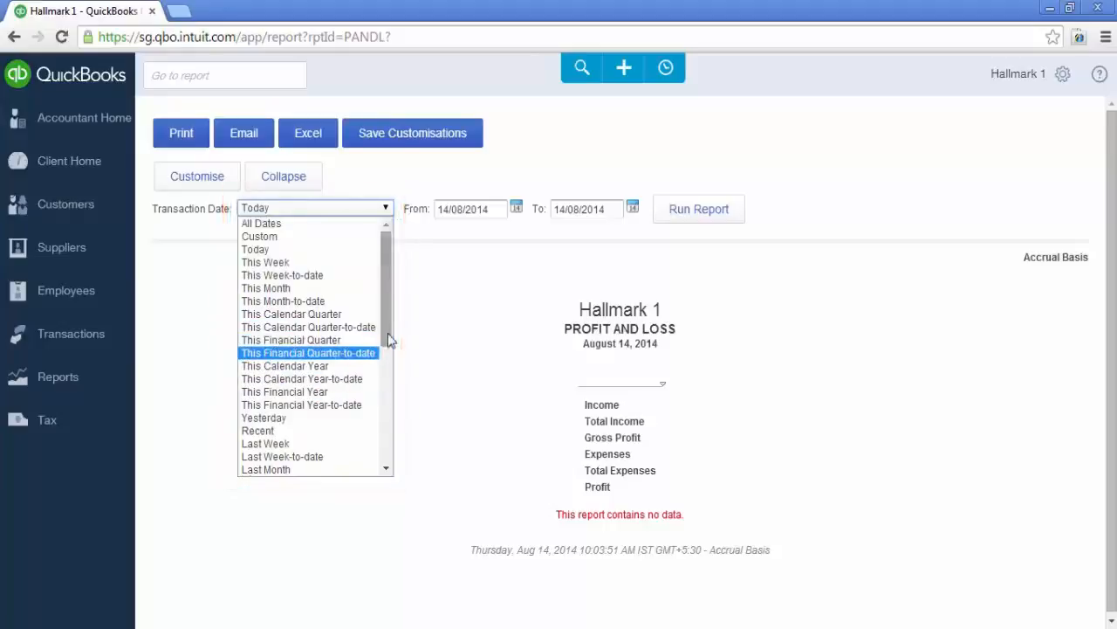
pyautogui.moveTo(387, 341); pyautogui.dragTo(392, 436)
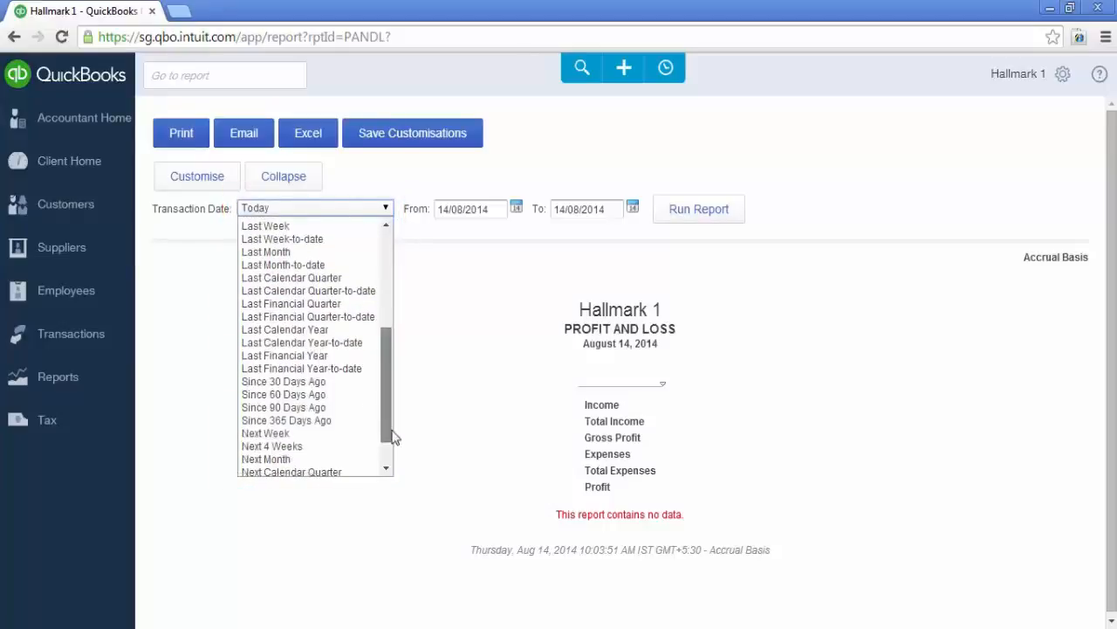
pyautogui.click(311, 356)
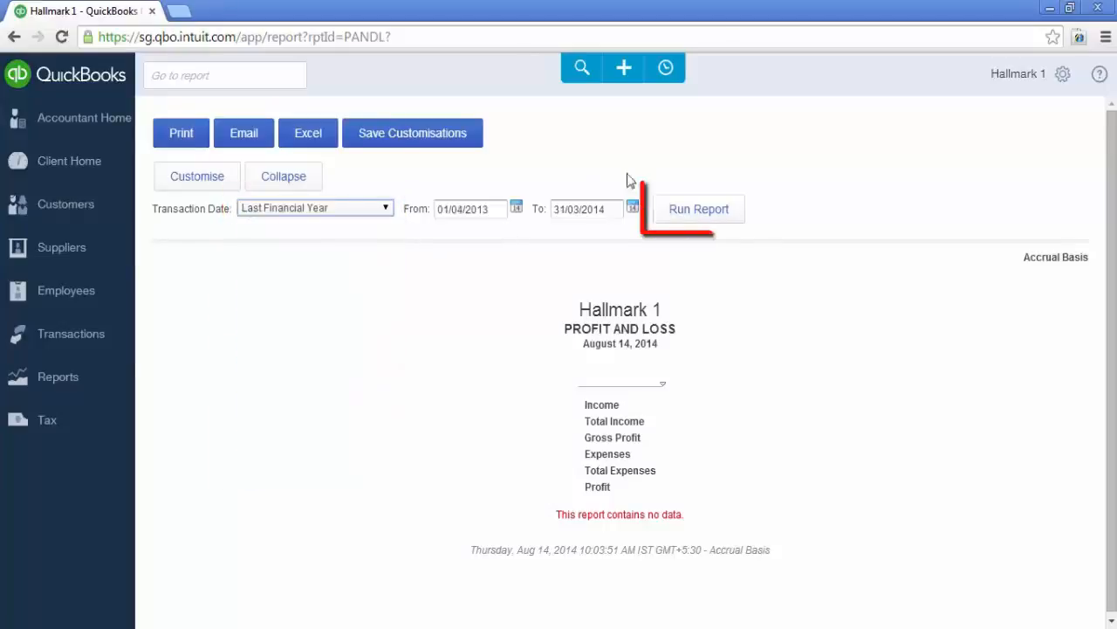
pyautogui.click(699, 217)
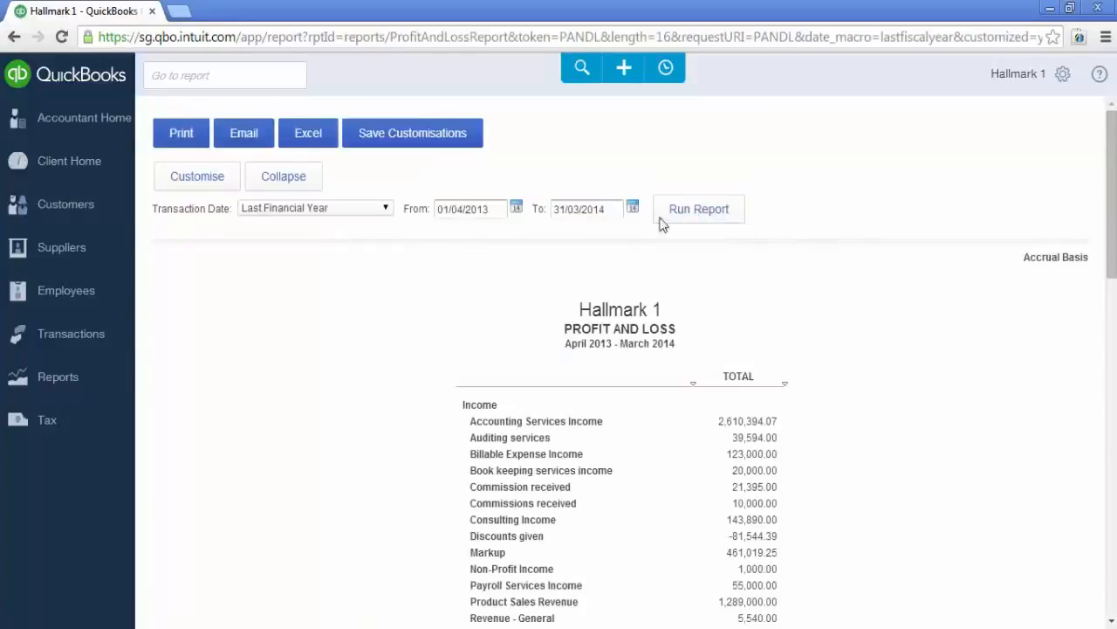
# Step: Customise the report with comparison subcolumns for Previous Period (PP), its % Change, and Year-To-Date (YTD)
pyautogui.moveTo(1112, 150)
pyautogui.mouseDown()
pyautogui.moveTo(1112, 437)
pyautogui.moveTo(1112, 149)
pyautogui.mouseUp()
pyautogui.click(185, 184)
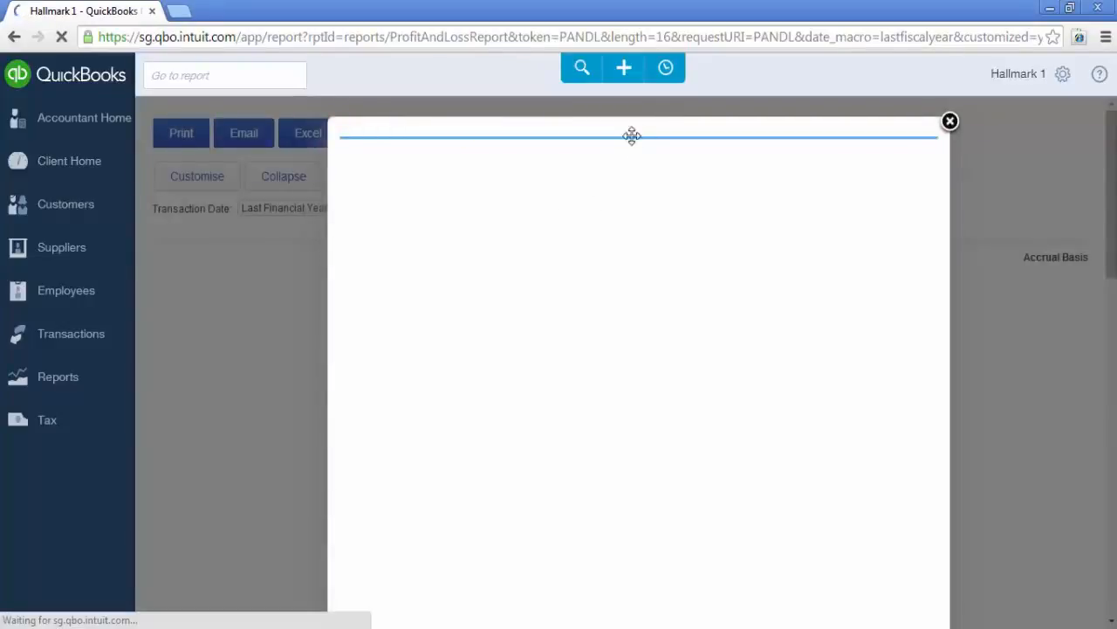
pyautogui.moveTo(628, 129); pyautogui.dragTo(617, 105)
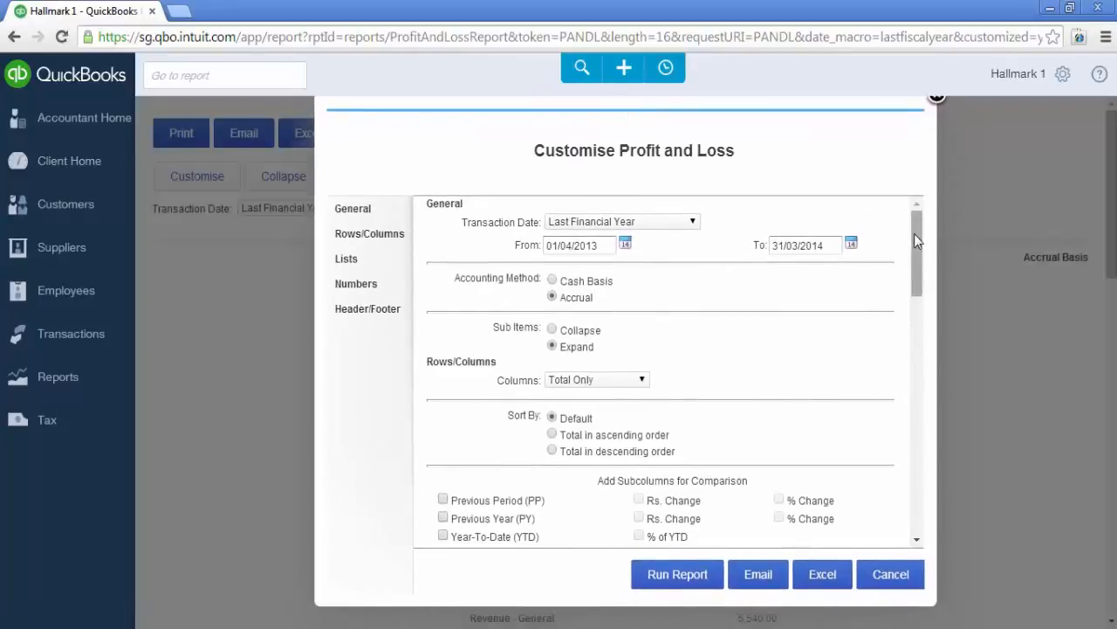
pyautogui.moveTo(914, 233); pyautogui.dragTo(914, 229)
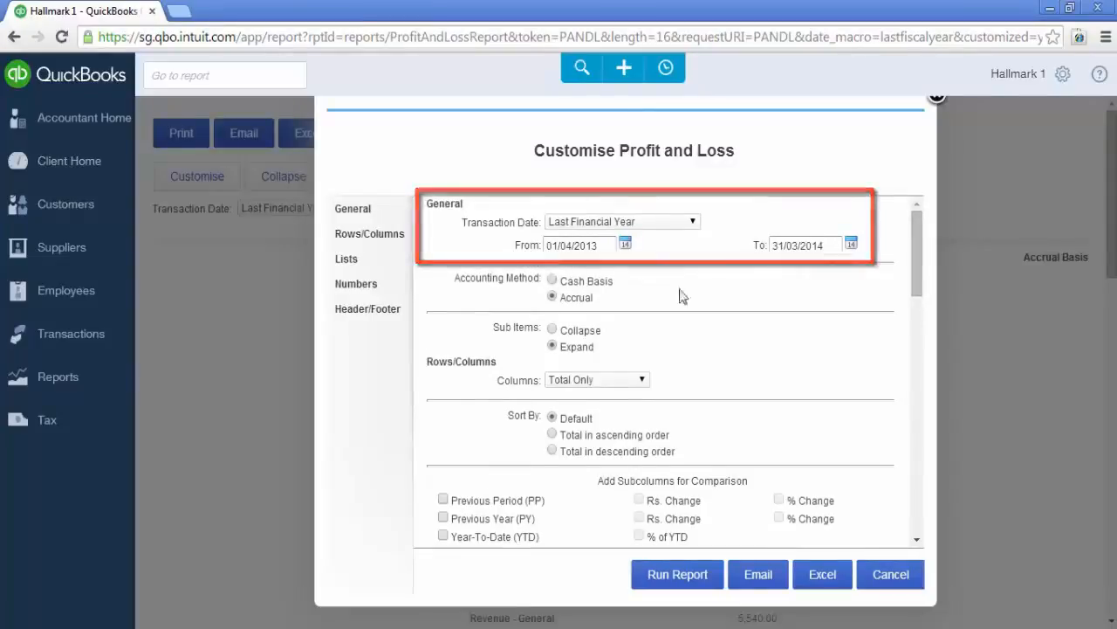
pyautogui.moveTo(912, 254); pyautogui.dragTo(916, 276)
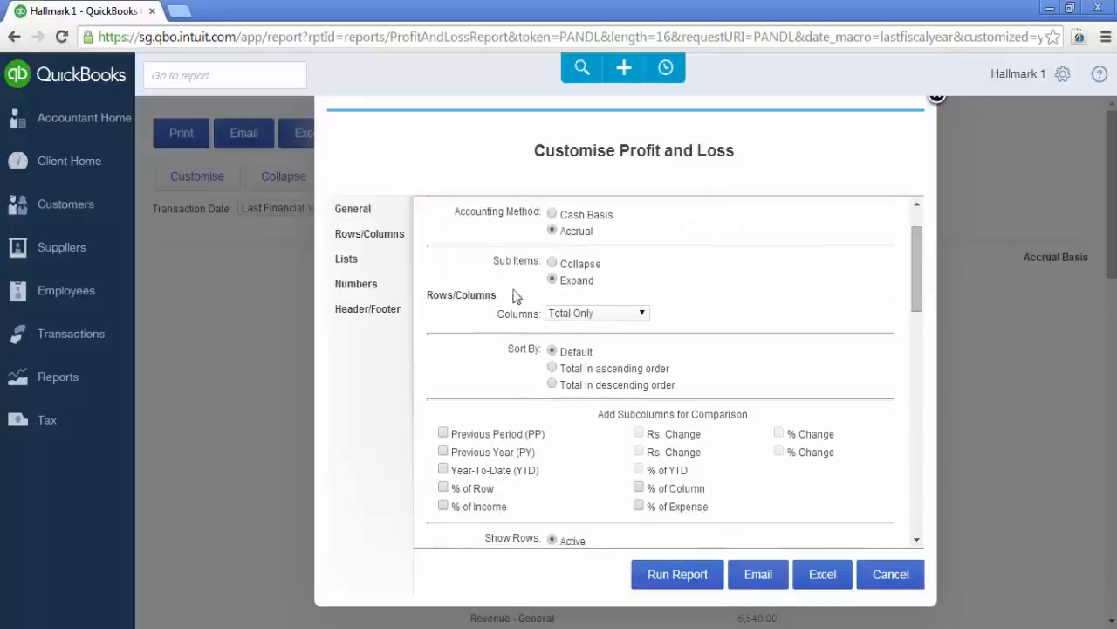
pyautogui.click(642, 314)
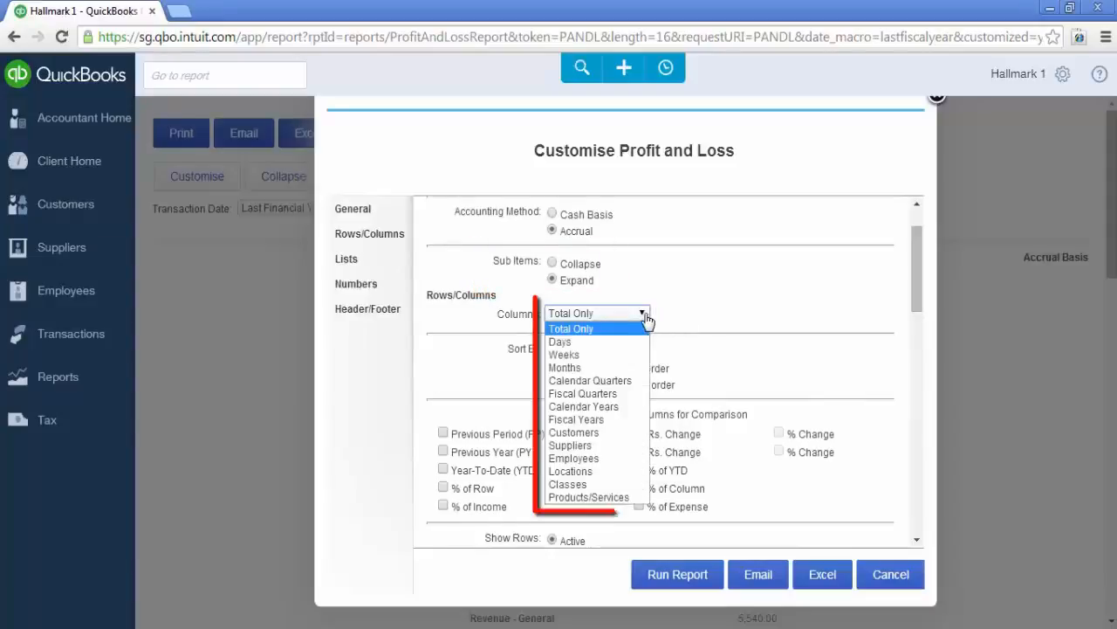
pyautogui.click(703, 317)
pyautogui.moveTo(923, 289); pyautogui.dragTo(919, 305)
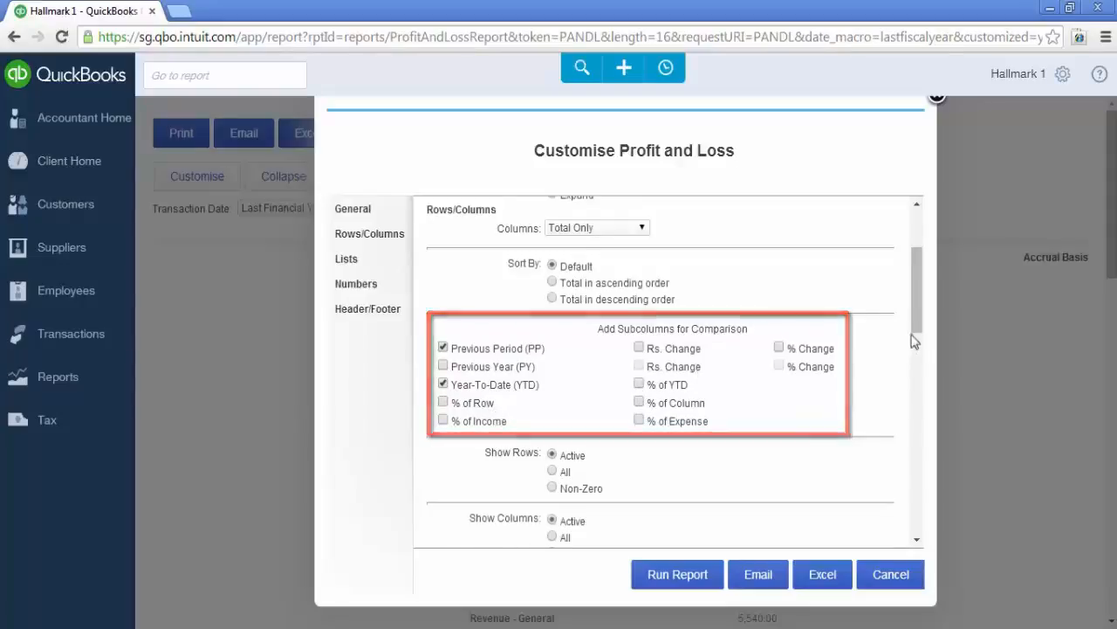
pyautogui.moveTo(917, 340); pyautogui.dragTo(917, 345)
pyautogui.scroll(-1, 917, 346)
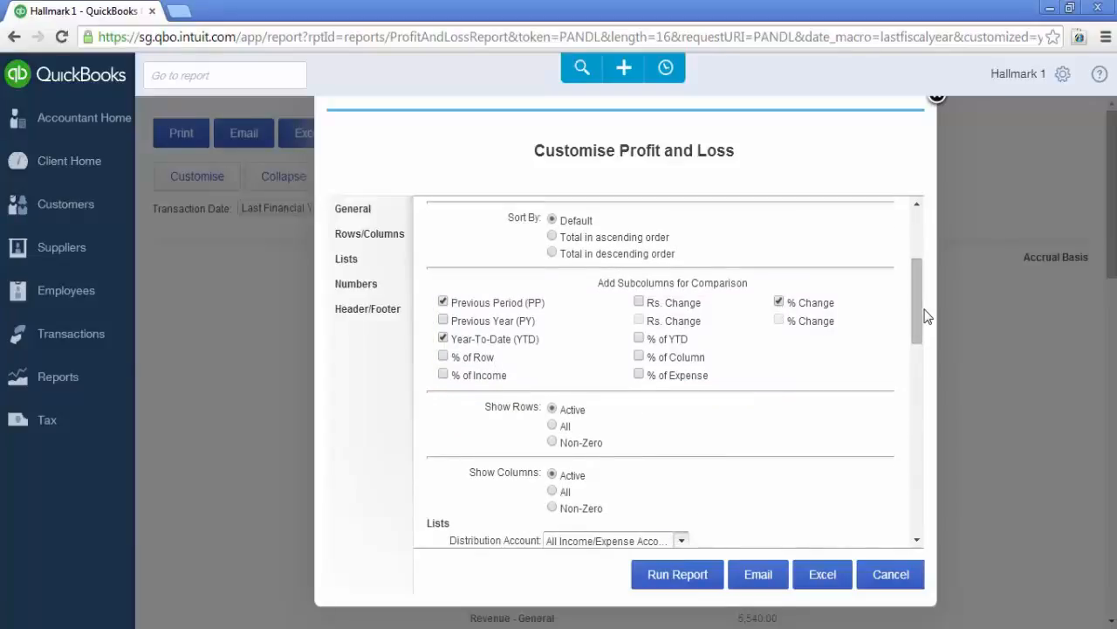
# Step: Set the header's report title to "Profit and Loss - My Report" and run the customised report
pyautogui.moveTo(917, 312); pyautogui.dragTo(918, 389)
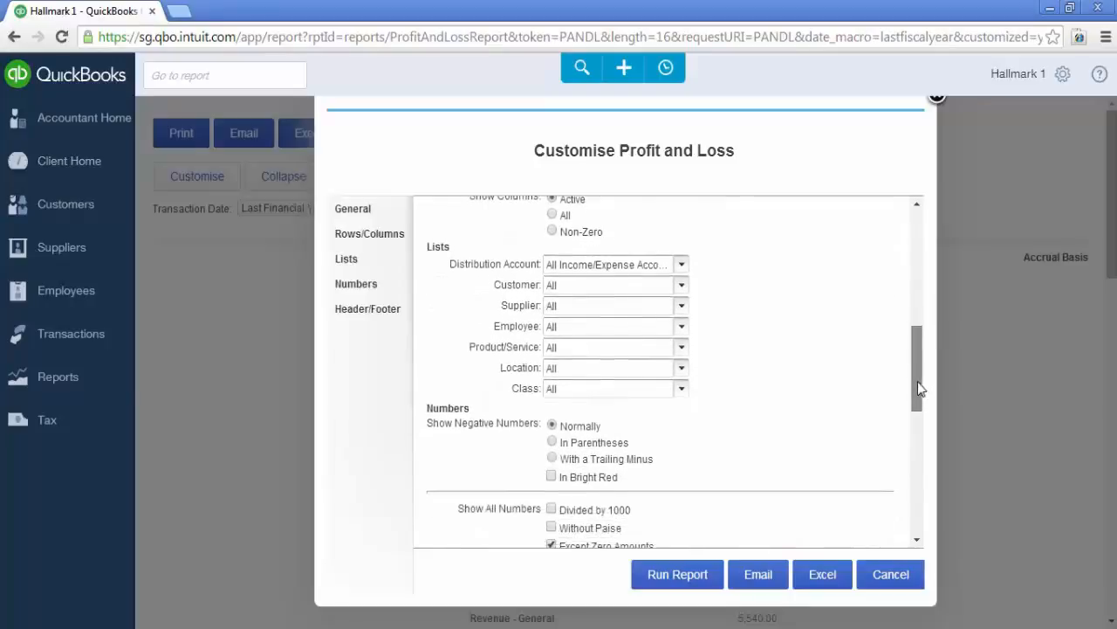
pyautogui.click(682, 265)
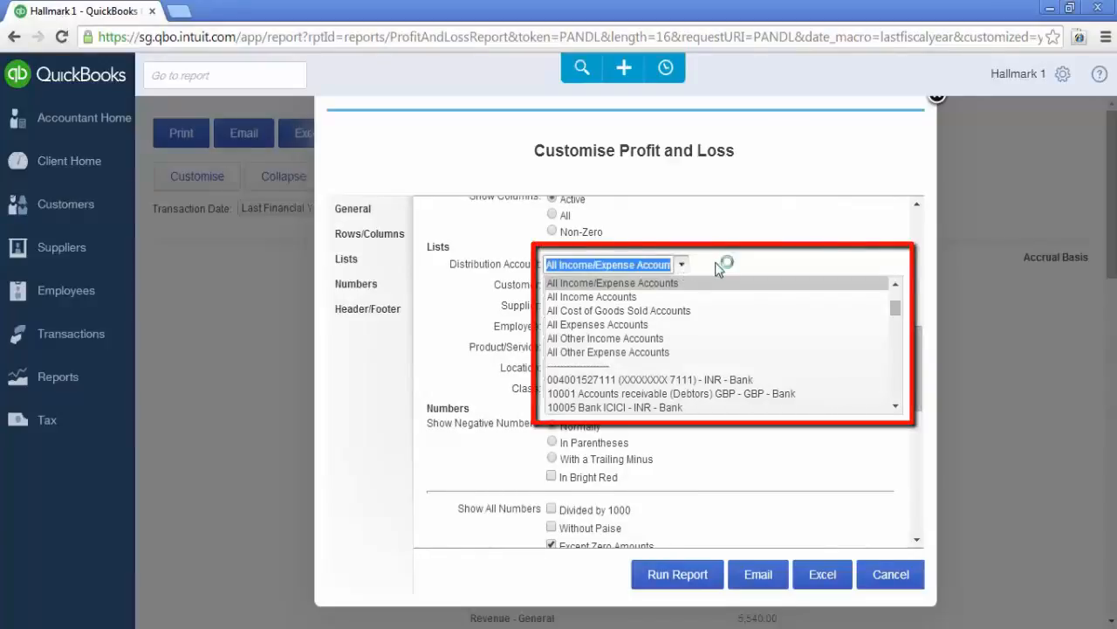
pyautogui.click(719, 264)
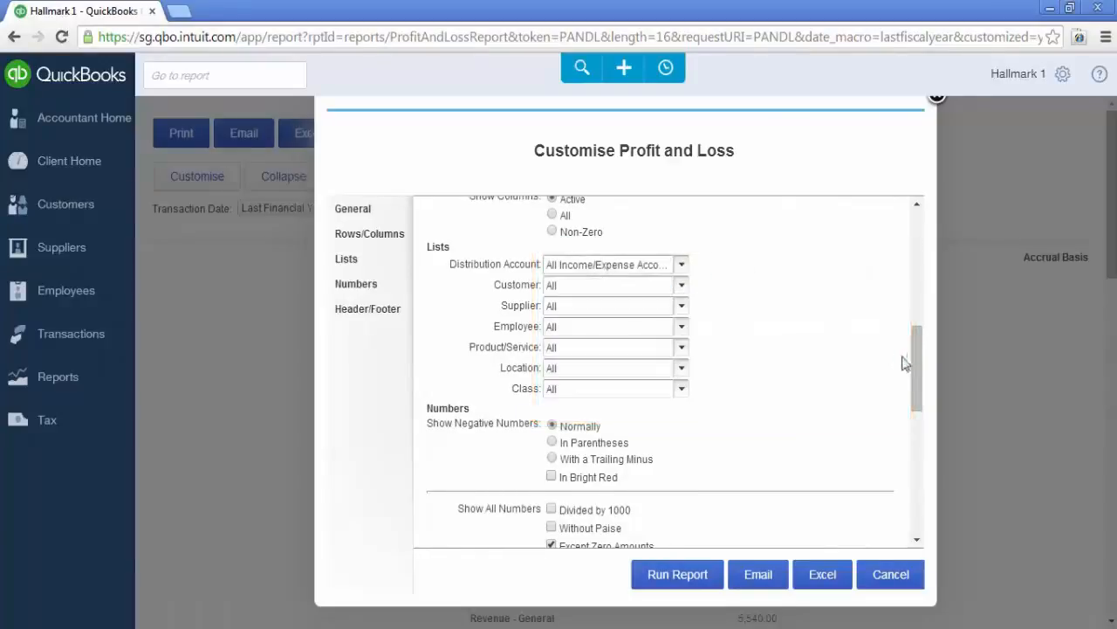
pyautogui.moveTo(919, 366); pyautogui.dragTo(928, 432)
pyautogui.click(707, 346)
pyautogui.write('- My Report')
pyautogui.click(688, 576)
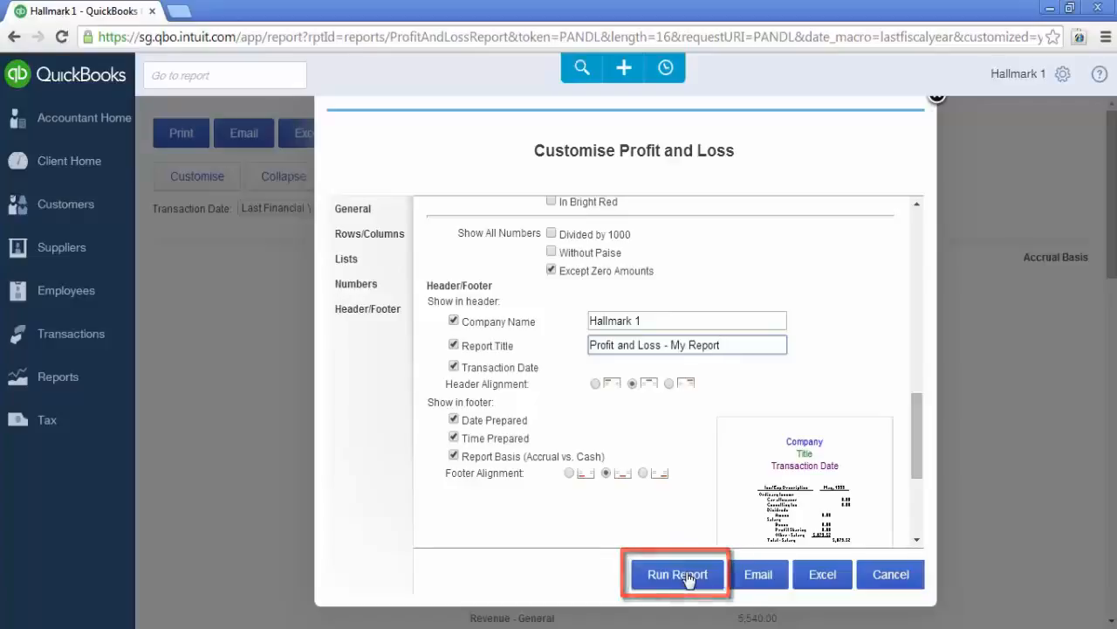
pyautogui.click(686, 575)
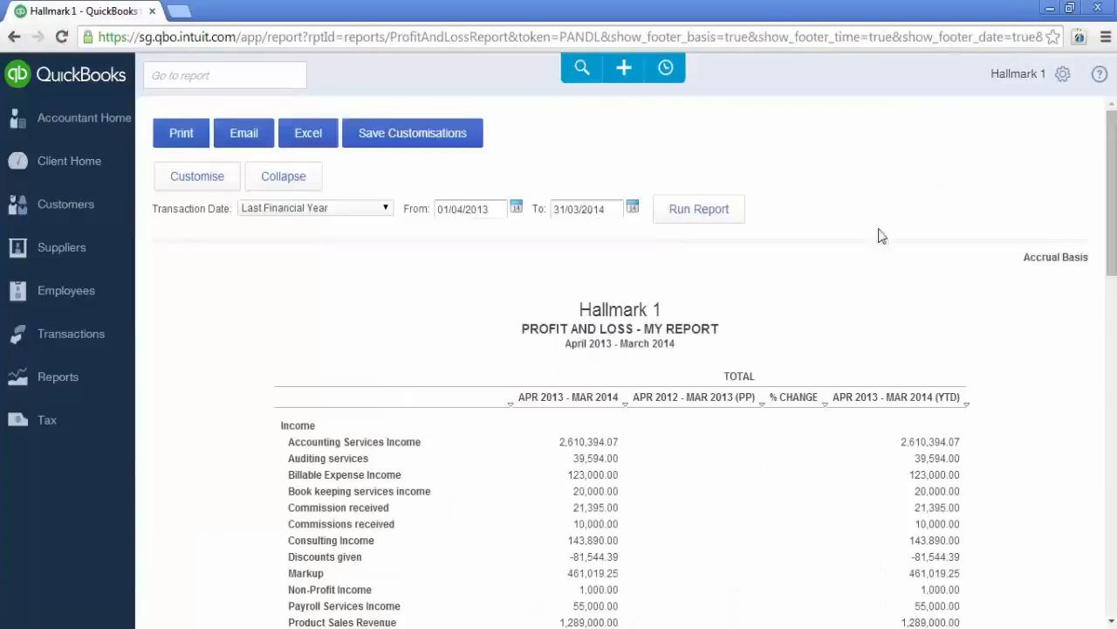
# Step: Look through the customised report and open its Save Report Customisations dialog
pyautogui.moveTo(1113, 202); pyautogui.dragTo(1113, 258)
pyautogui.scroll(-1, 853, 248)
pyautogui.scroll(4, 853, 248)
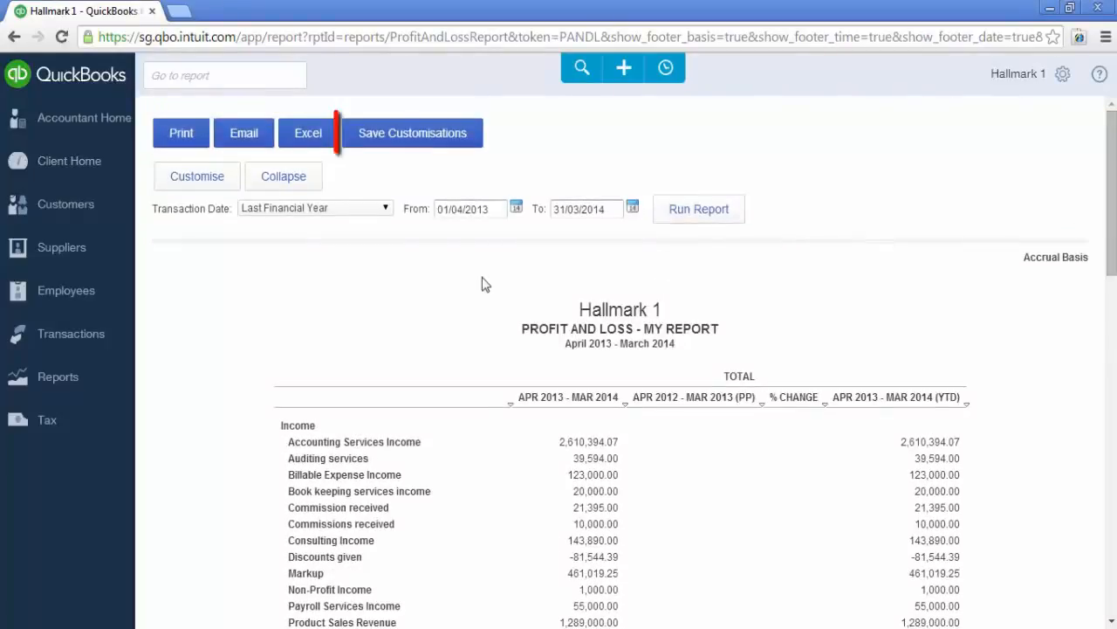
pyautogui.click(411, 137)
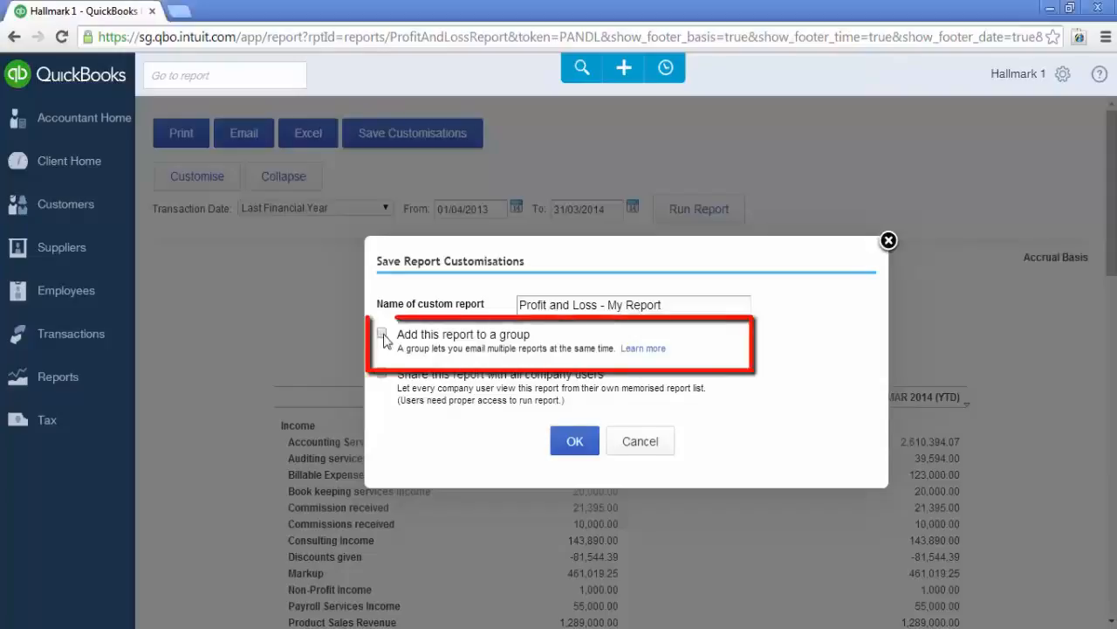
pyautogui.click(382, 335)
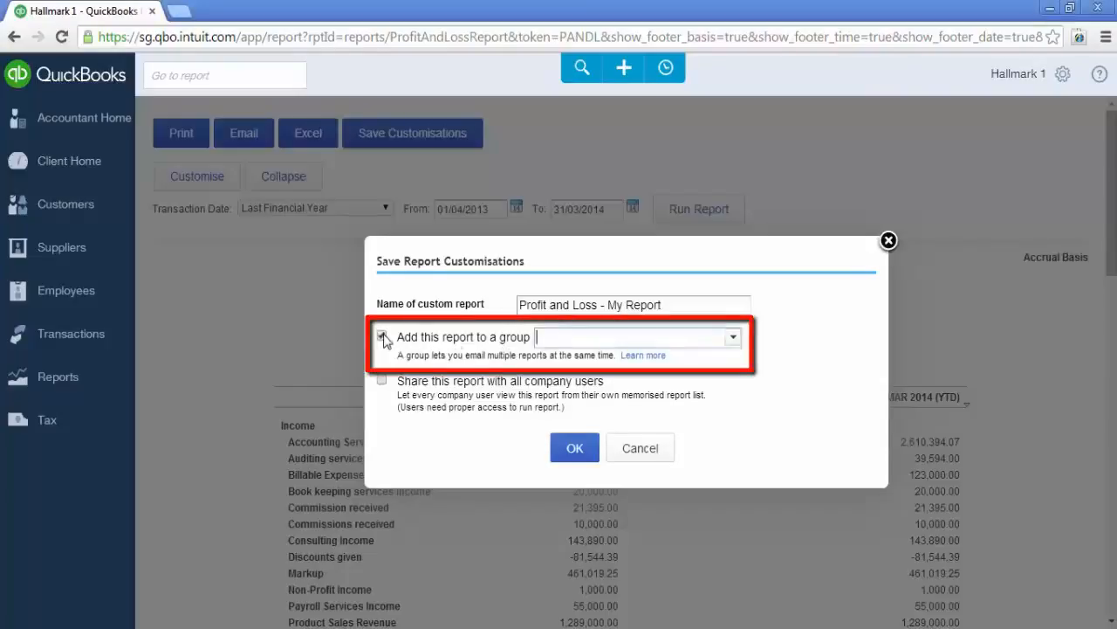
pyautogui.click(731, 340)
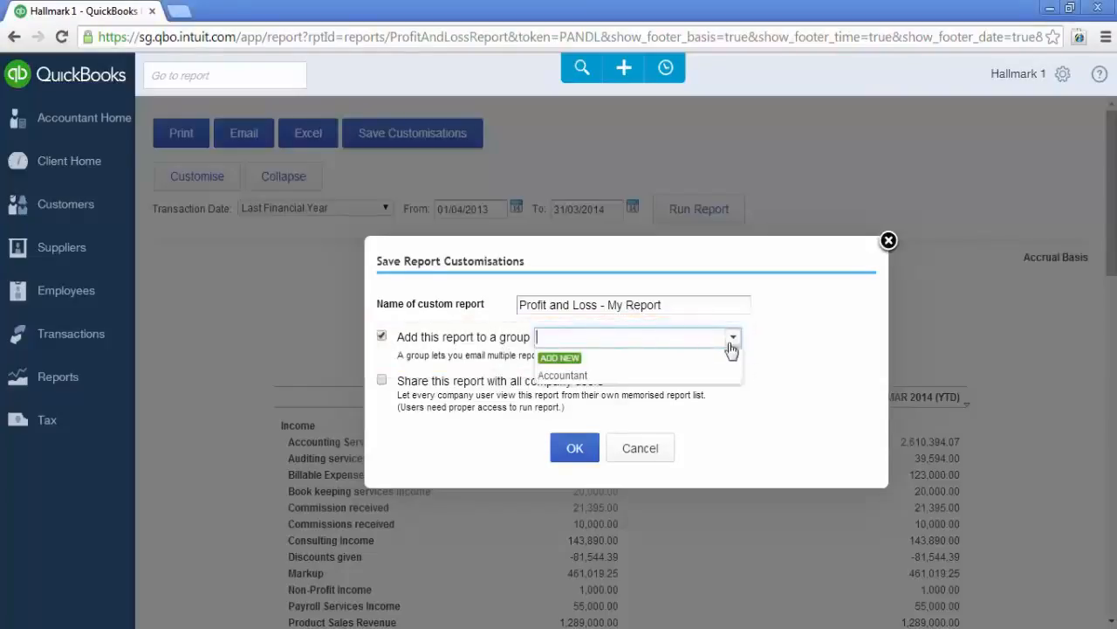
pyautogui.click(685, 377)
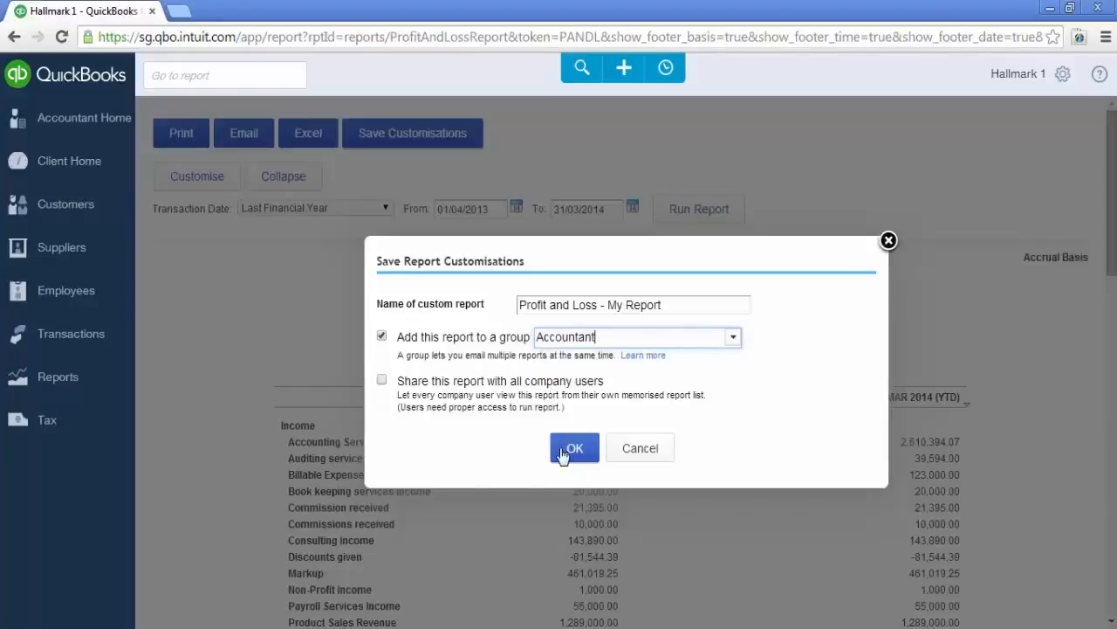
pyautogui.click(382, 337)
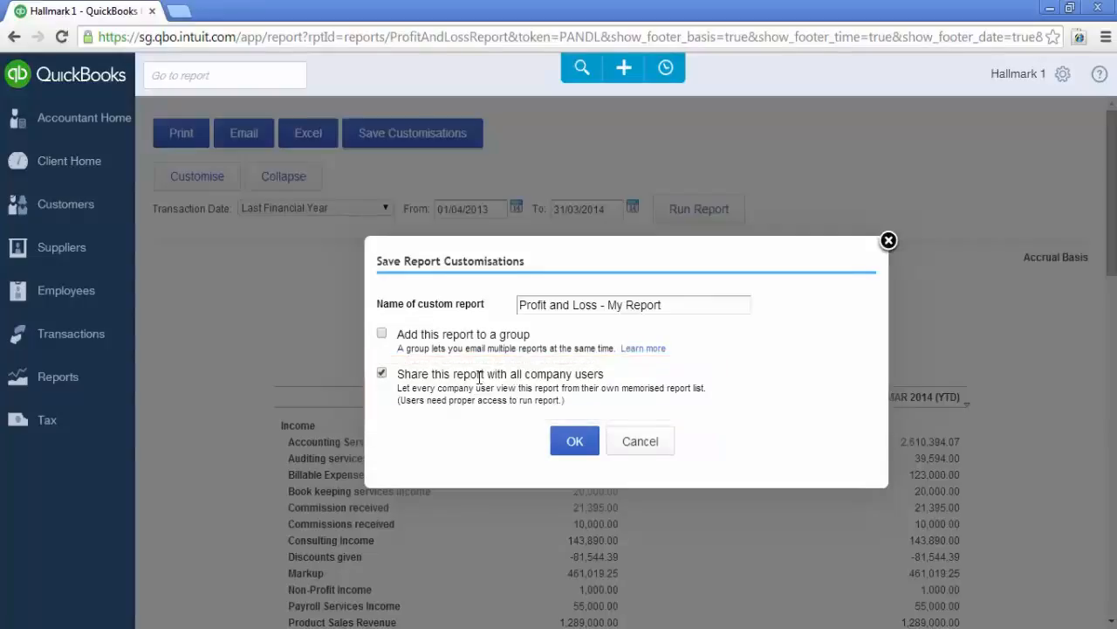
# Step: Save the customised report as "Profit and Loss - My Report 1" in the Accountant group
pyautogui.click(383, 335)
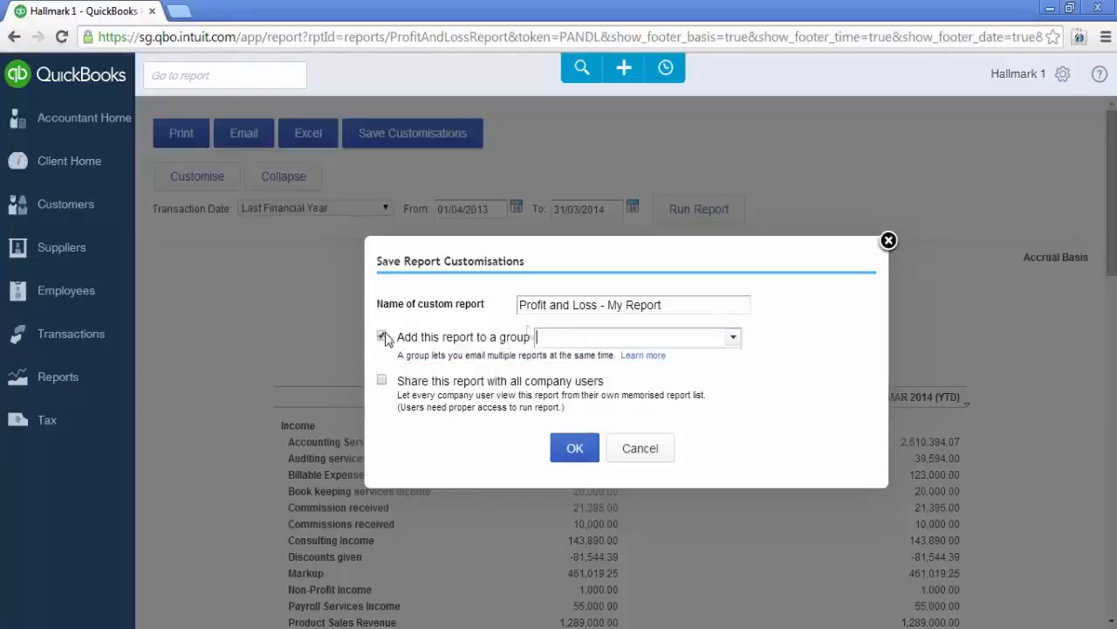
pyautogui.click(738, 341)
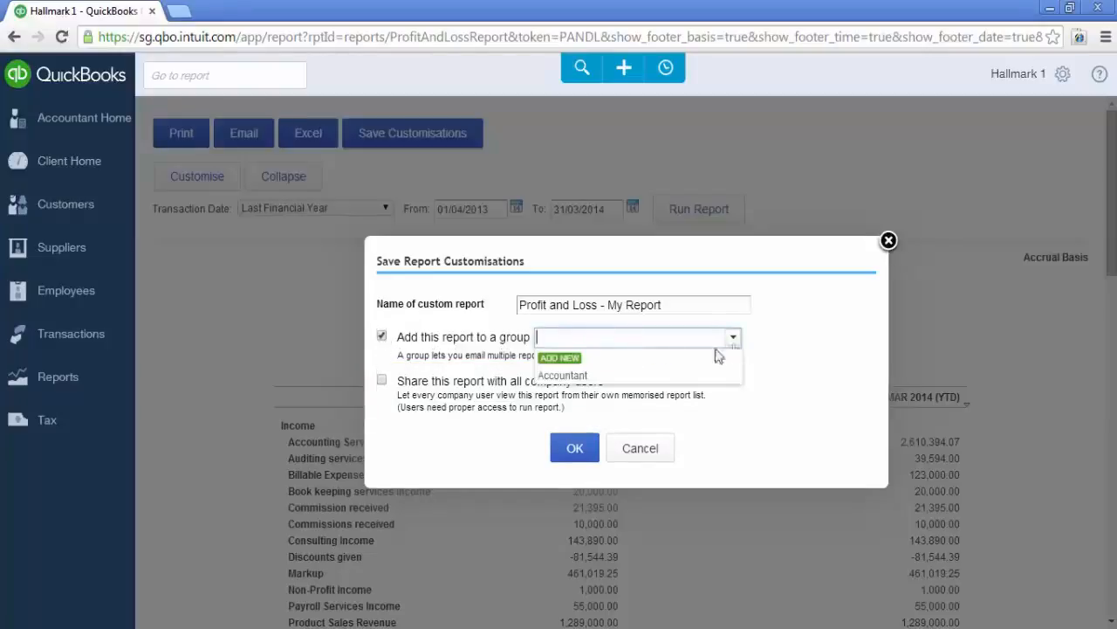
pyautogui.click(689, 376)
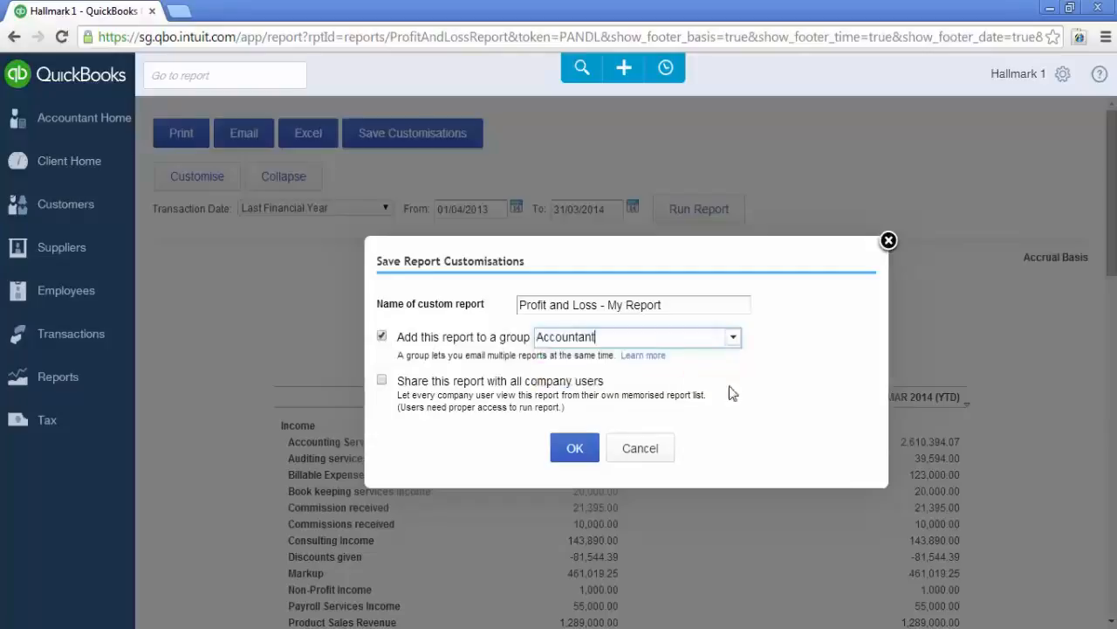
pyautogui.click(563, 443)
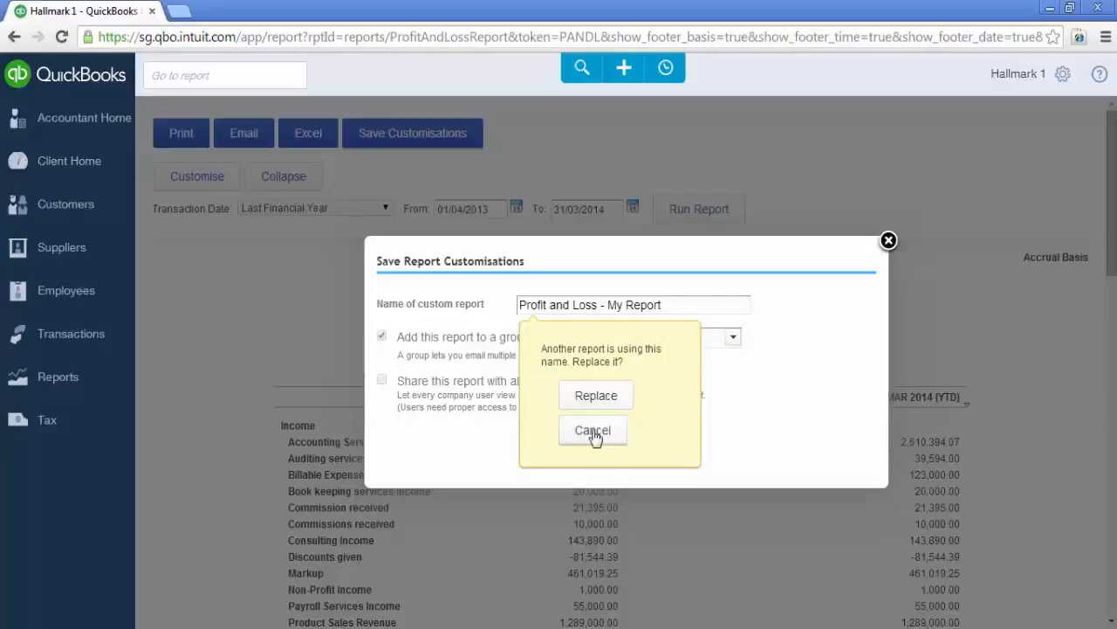
pyautogui.click(593, 431)
pyautogui.write('1')
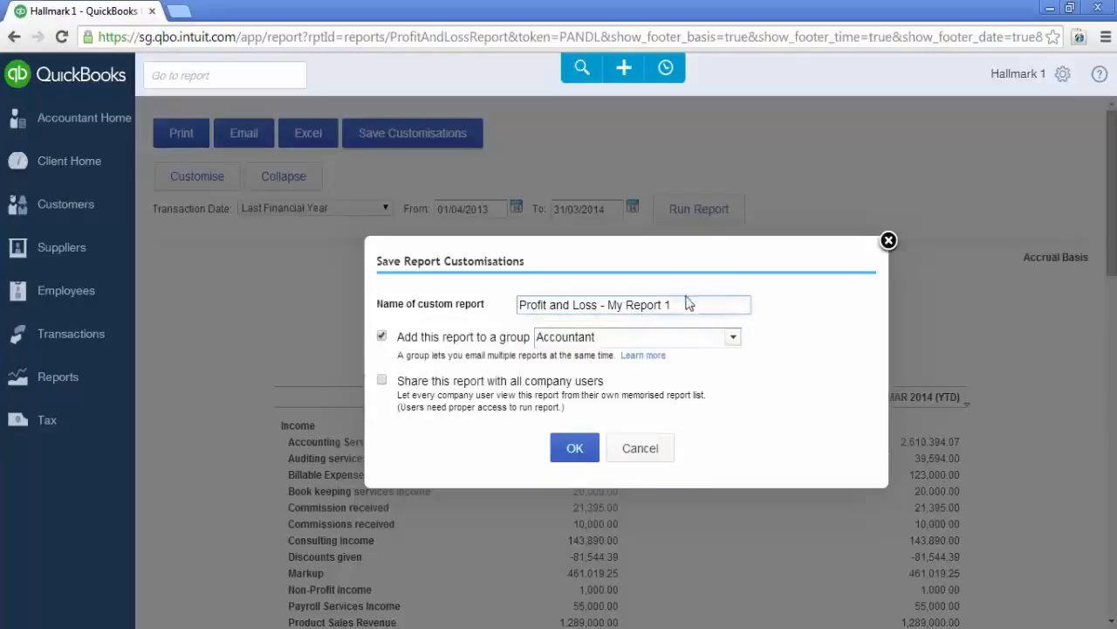
pyautogui.click(572, 452)
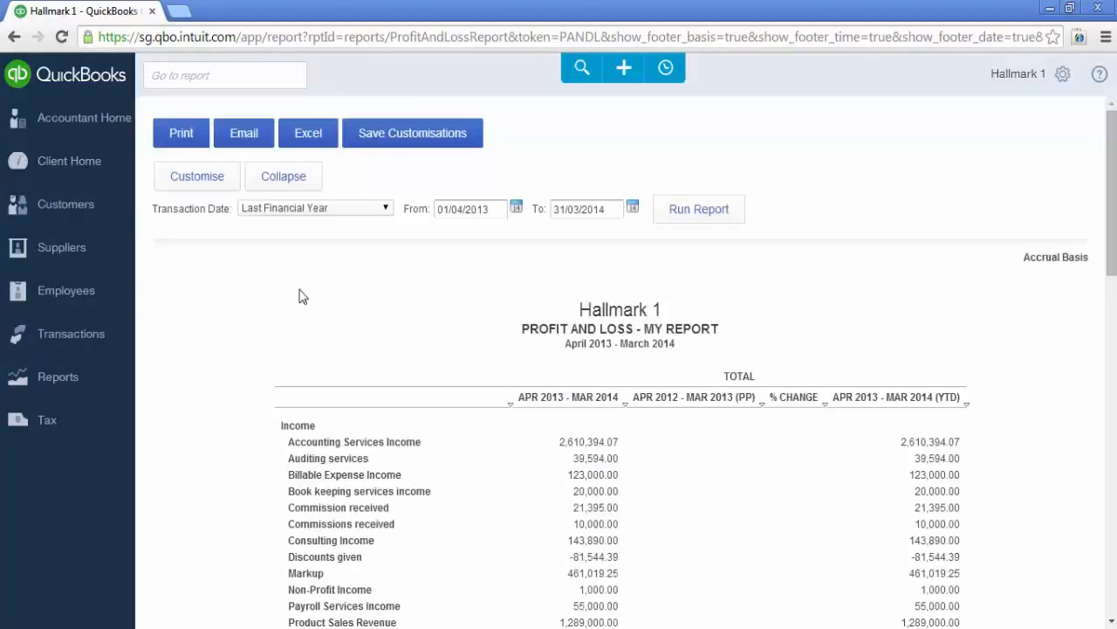
# Step: Edit the custom report "Profit and Loss - My Report 1", removing it from its group and enabling its email schedule
pyautogui.click(115, 385)
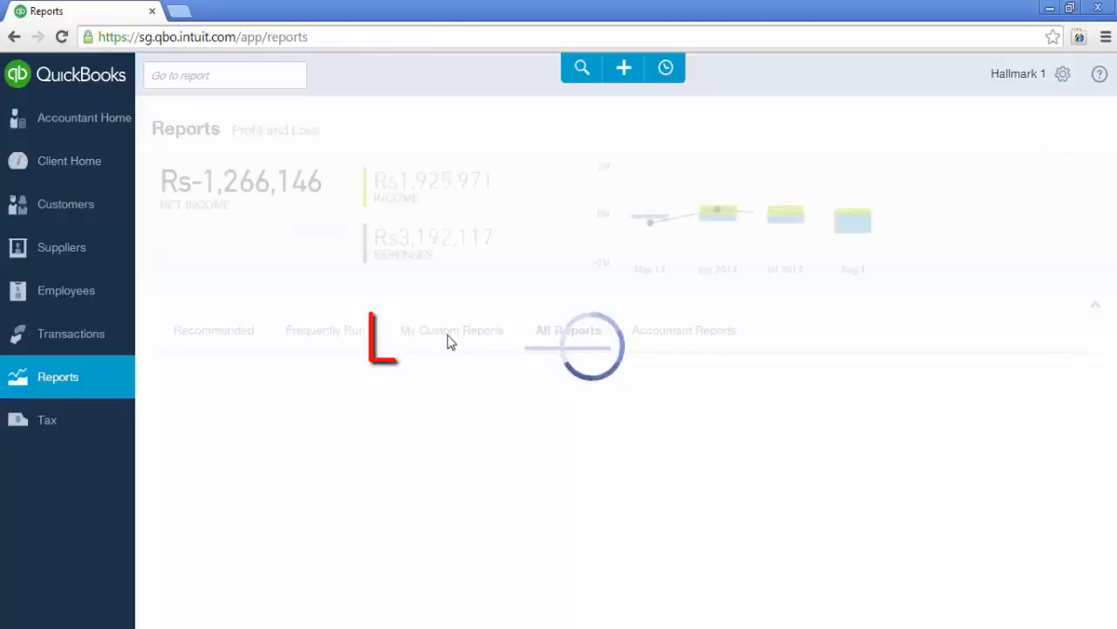
pyautogui.click(449, 339)
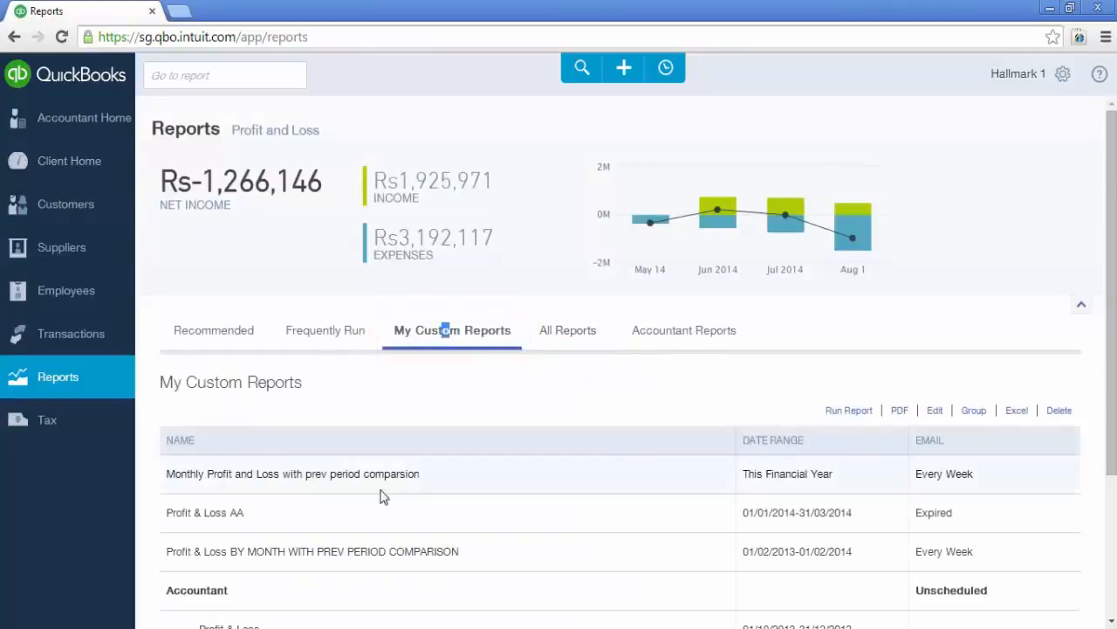
pyautogui.scroll(-3, 690, 521)
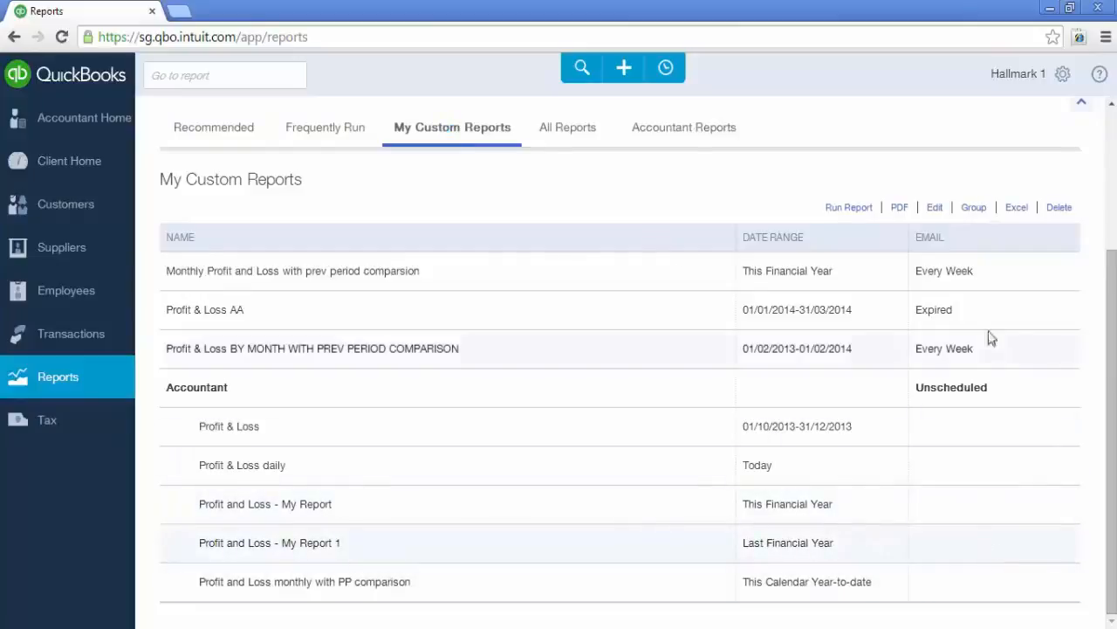
pyautogui.click(932, 212)
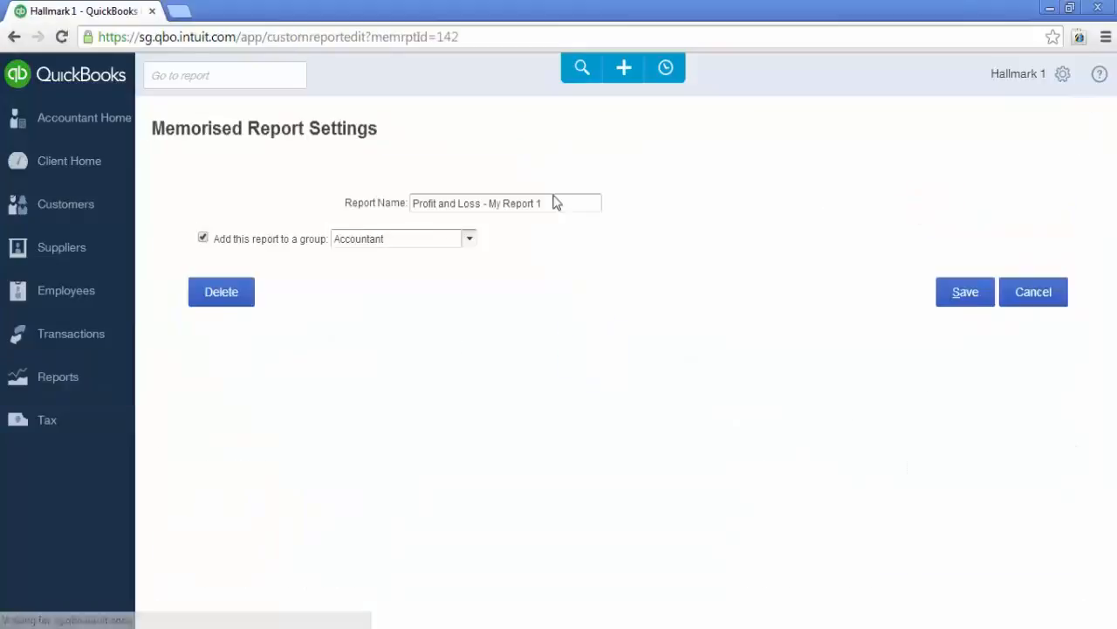
pyautogui.click(202, 238)
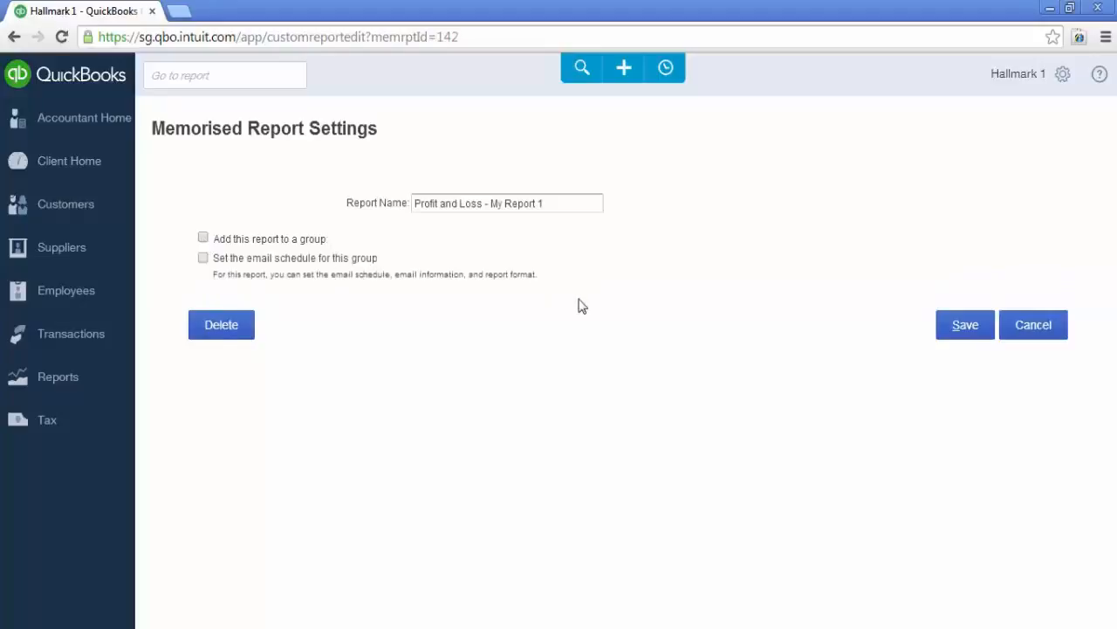
pyautogui.click(203, 260)
# Step: Enter the recipient's email address and the Cc email address in the report's email information
pyautogui.click(436, 413)
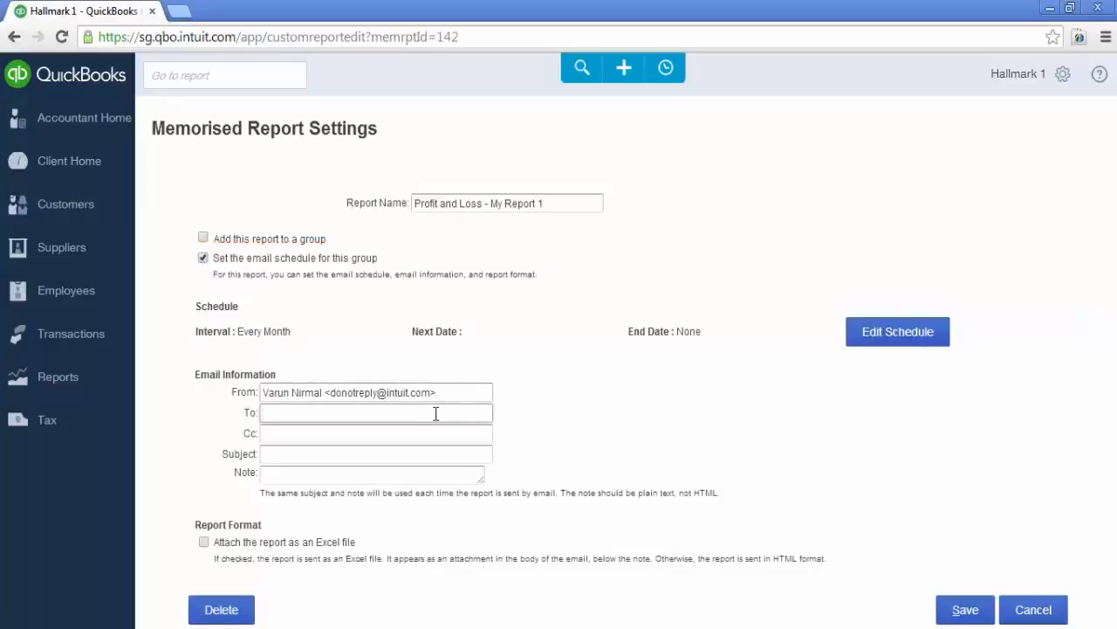
pyautogui.write('abc@abc@')
pyautogui.press('BackSpace')
pyautogui.press('BackSpace')
pyautogui.press('BackSpace')
pyautogui.press('BackSpace')
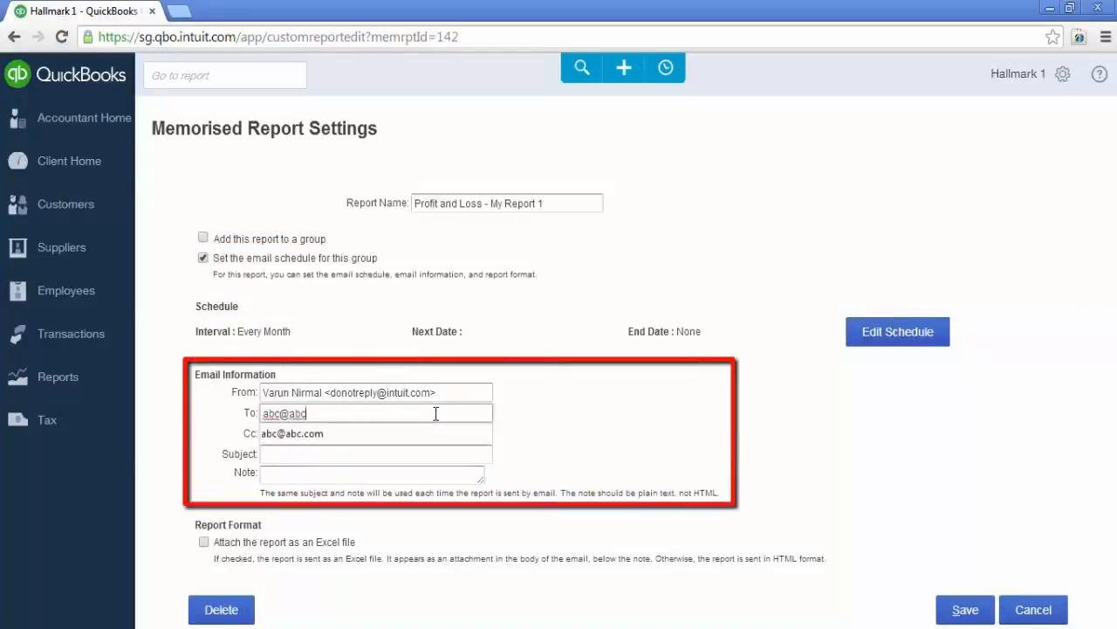
pyautogui.write('abc.com')
pyautogui.press('Tab')
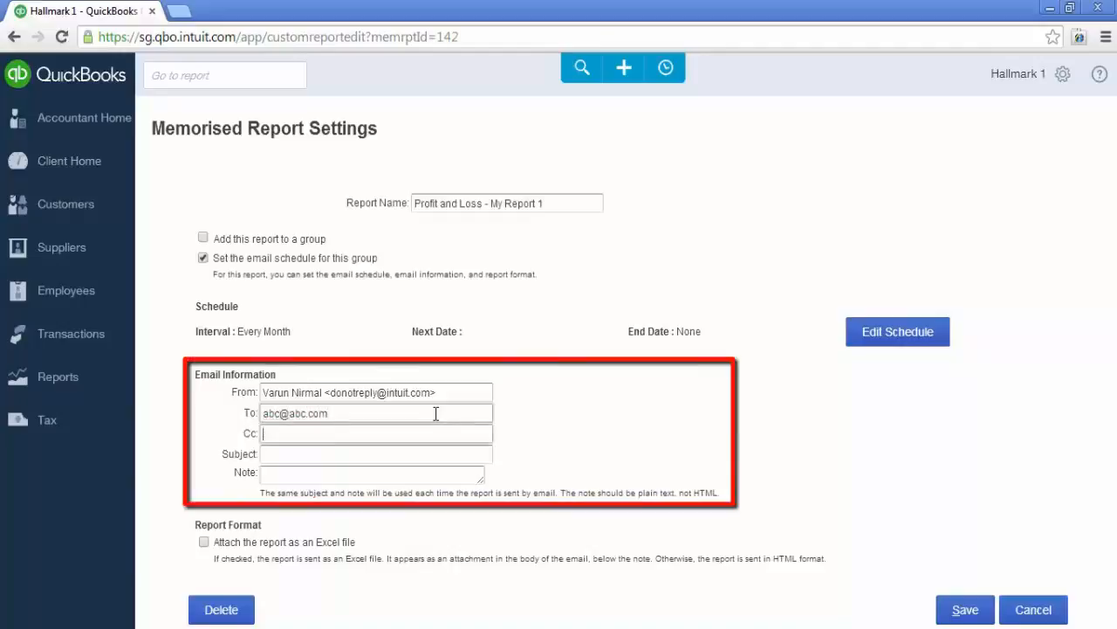
pyautogui.write('xyz@xyz.com')
pyautogui.press('Tab')
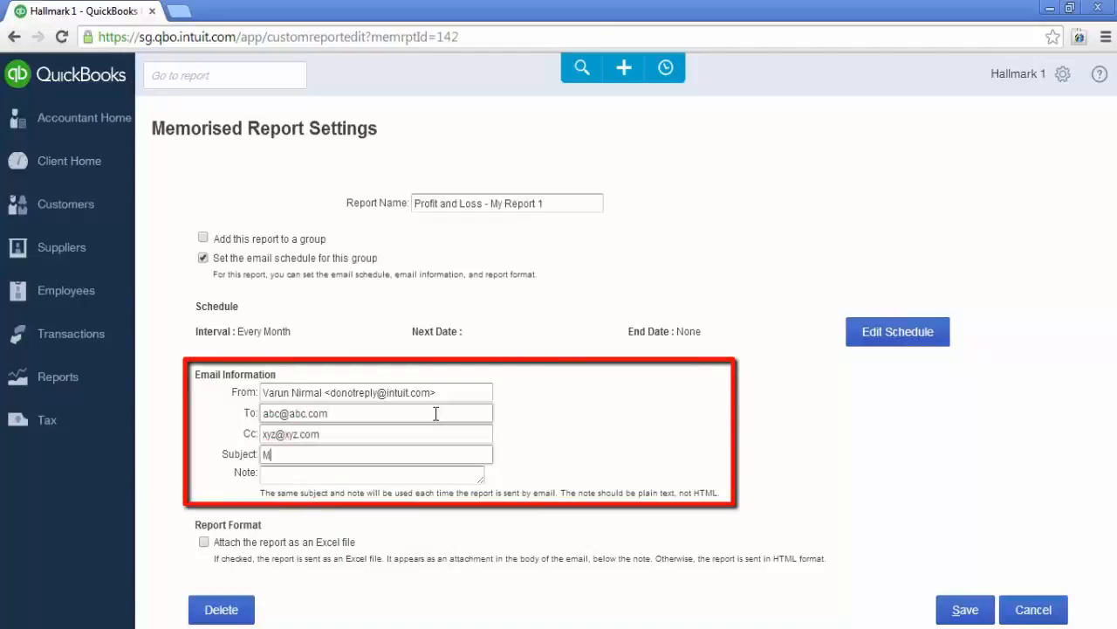
# Step: Set the email subject to "My Report PL 1" and the note to "Monthly Report", and attach the report as an Excel file
pyautogui.press('Tab')
pyautogui.write('Monthly Report')
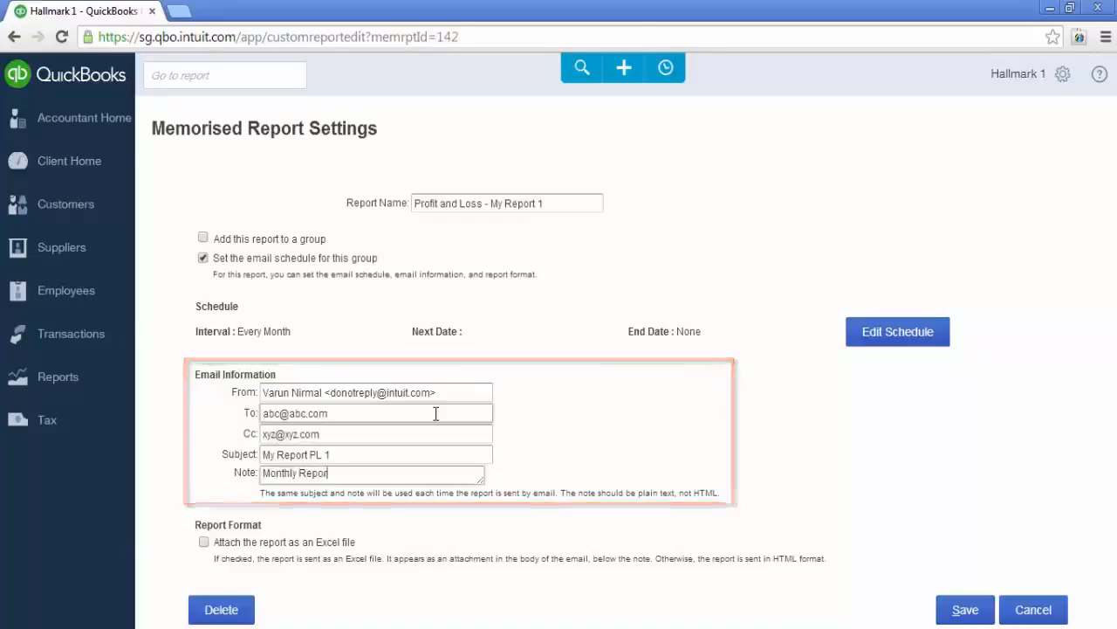
pyautogui.click(204, 544)
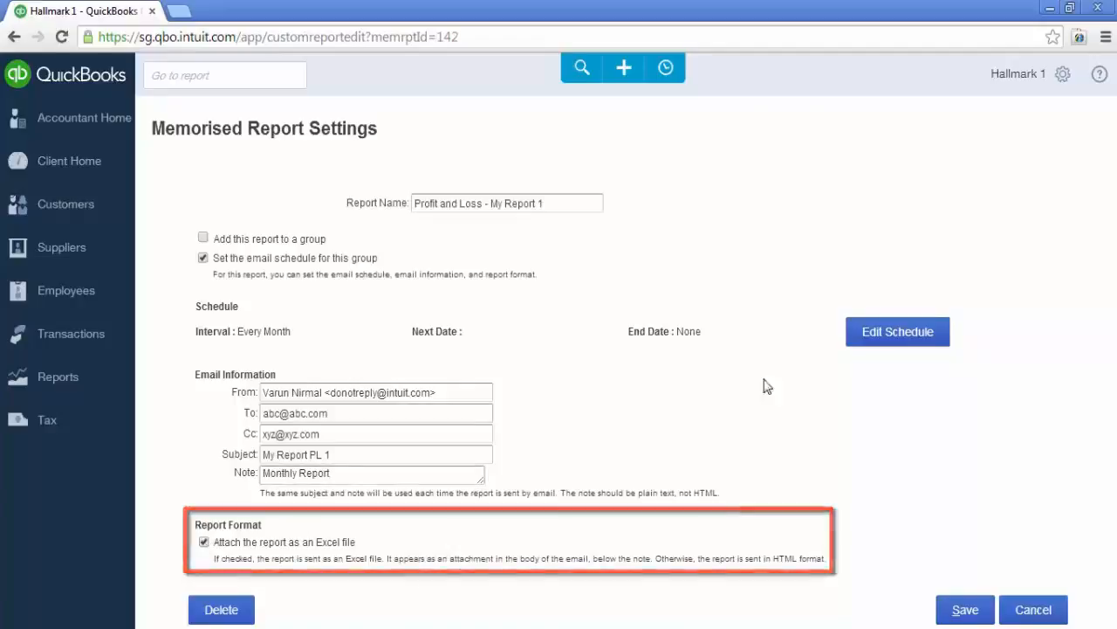
# Step: Open the email schedule for editing and look through the monthly interval's day-of-month and weekday options
pyautogui.click(867, 340)
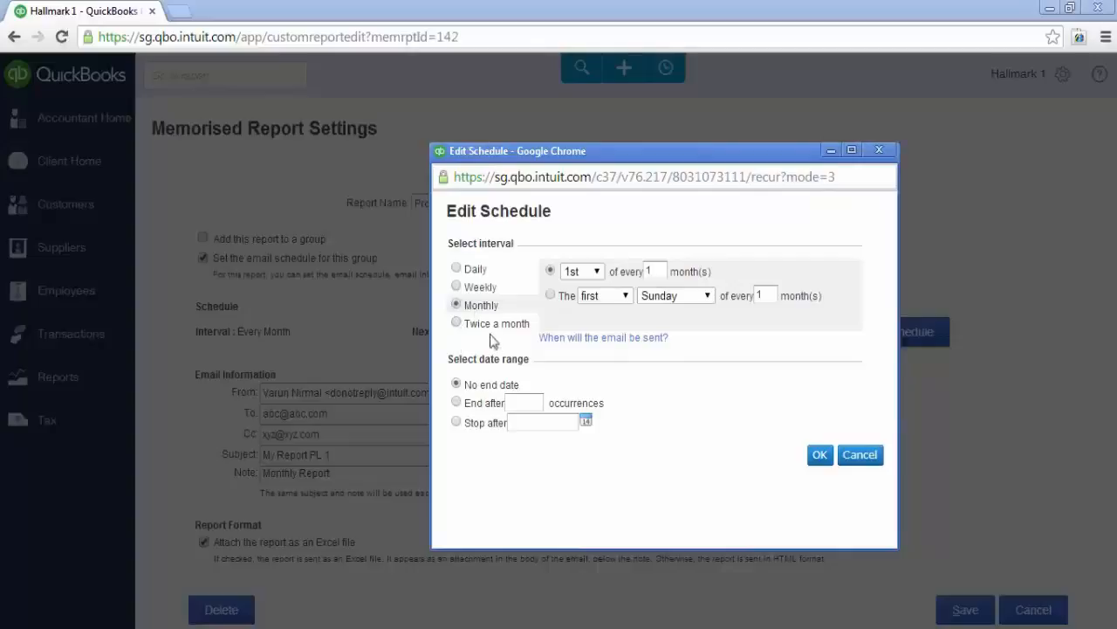
pyautogui.click(594, 274)
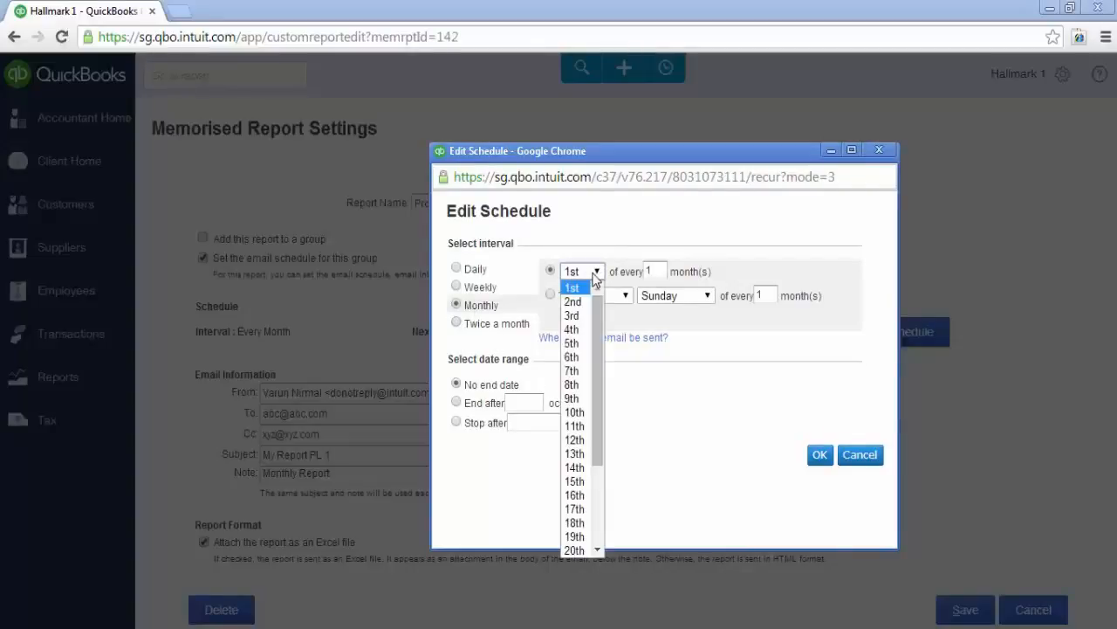
pyautogui.moveTo(599, 327); pyautogui.dragTo(602, 392)
pyautogui.click(636, 385)
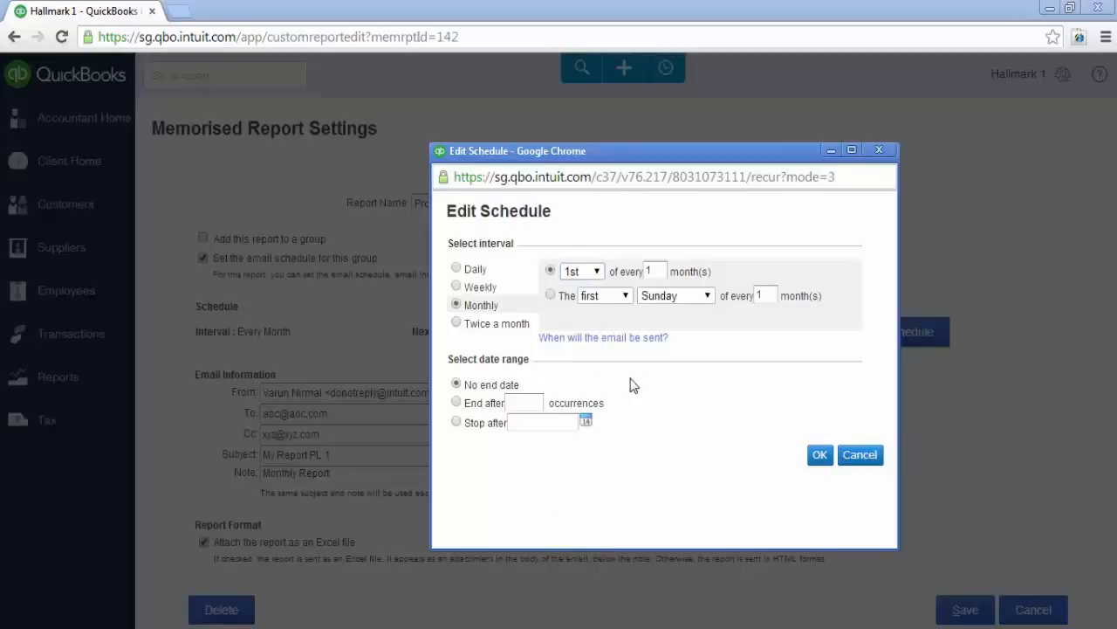
pyautogui.click(550, 295)
pyautogui.click(627, 297)
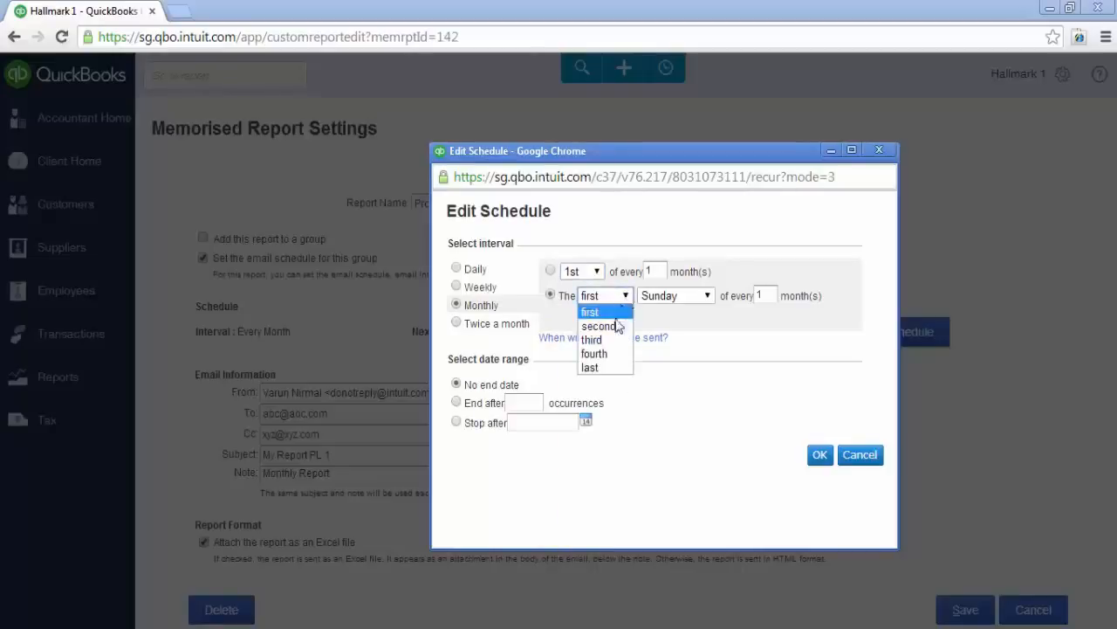
pyautogui.click(684, 386)
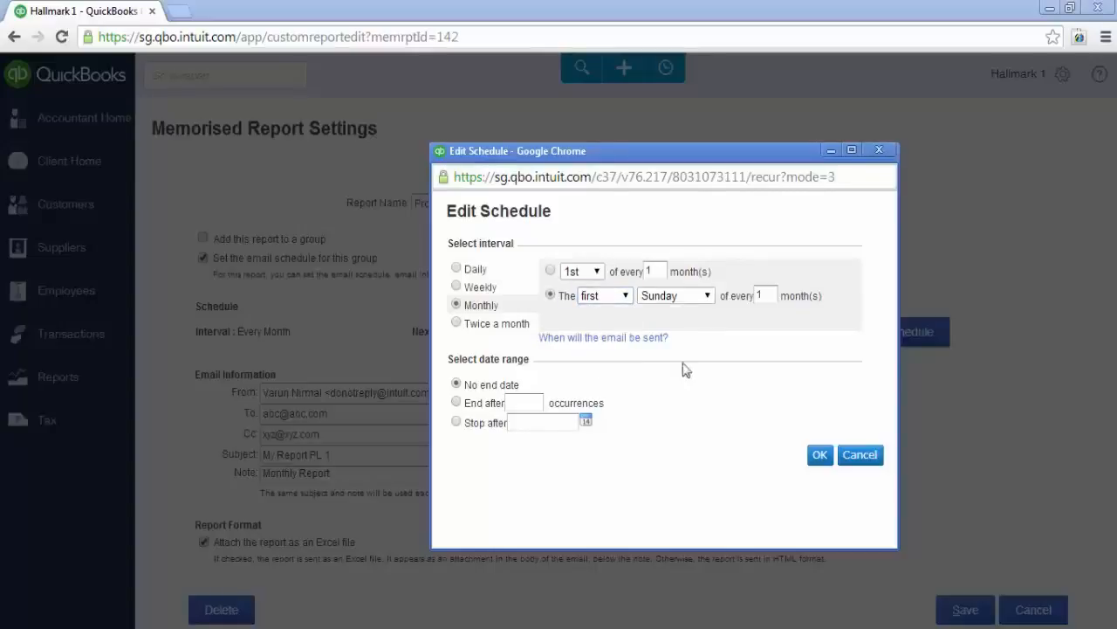
pyautogui.click(690, 299)
pyautogui.click(744, 352)
# Step: Schedule the email for the 1st of every 1 month, stopping after 31/03/2016, and confirm the schedule
pyautogui.click(535, 403)
pyautogui.click(456, 422)
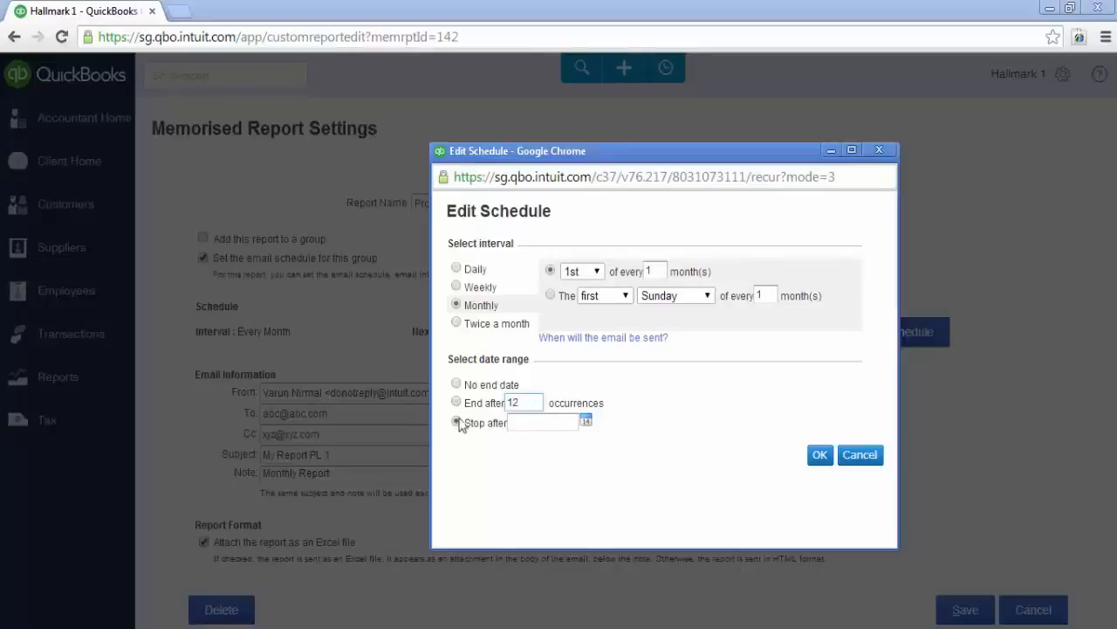
pyautogui.click(586, 420)
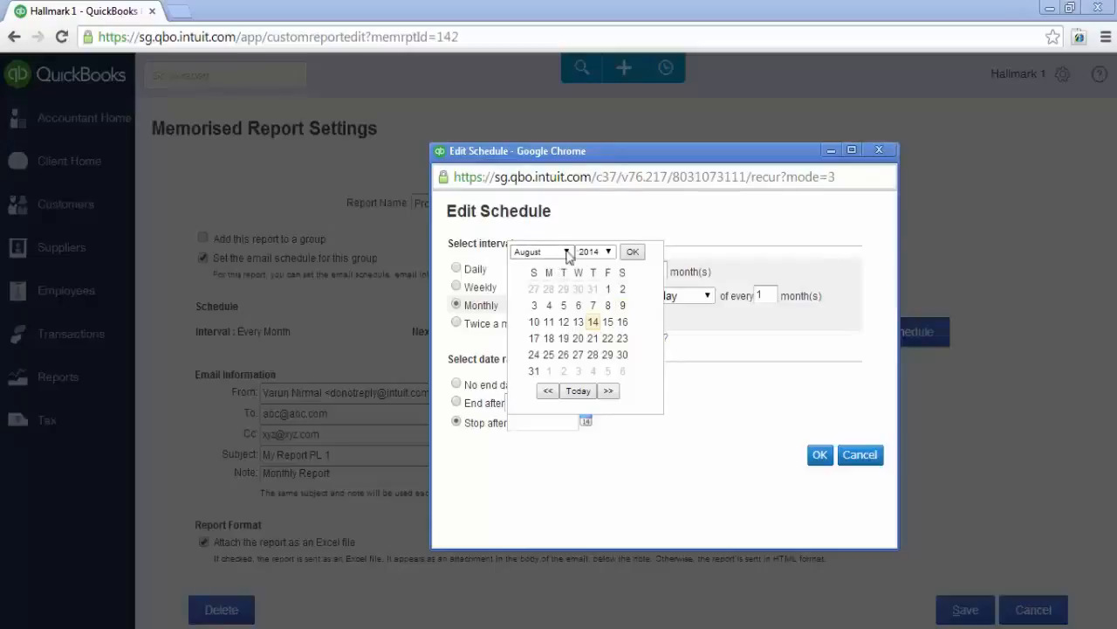
pyautogui.click(595, 252)
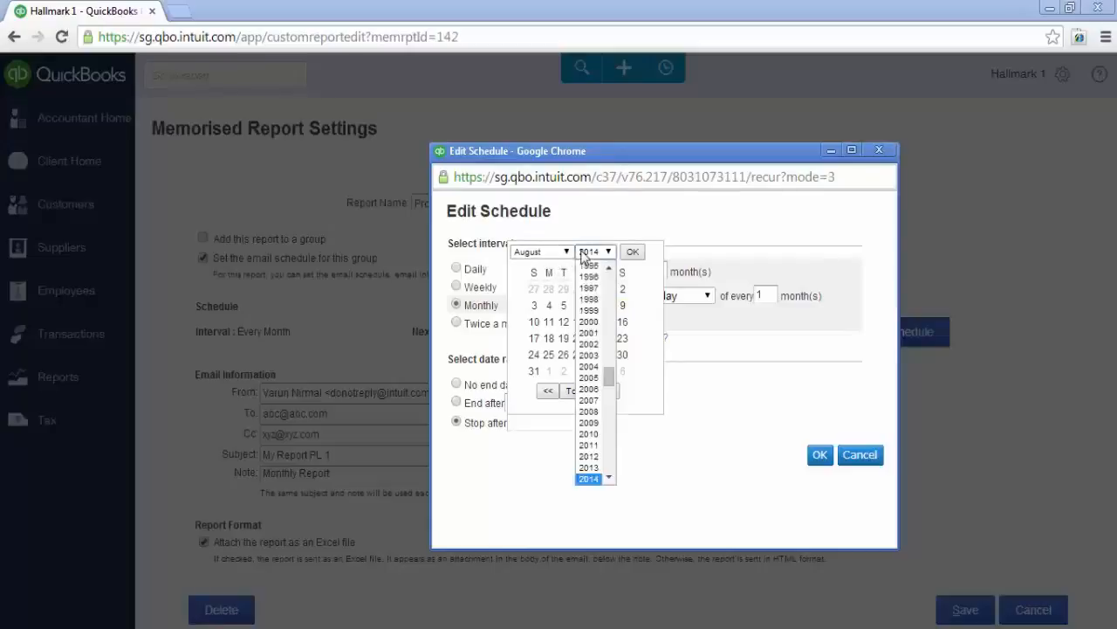
pyautogui.scroll(-2, 610, 480)
pyautogui.click(589, 478)
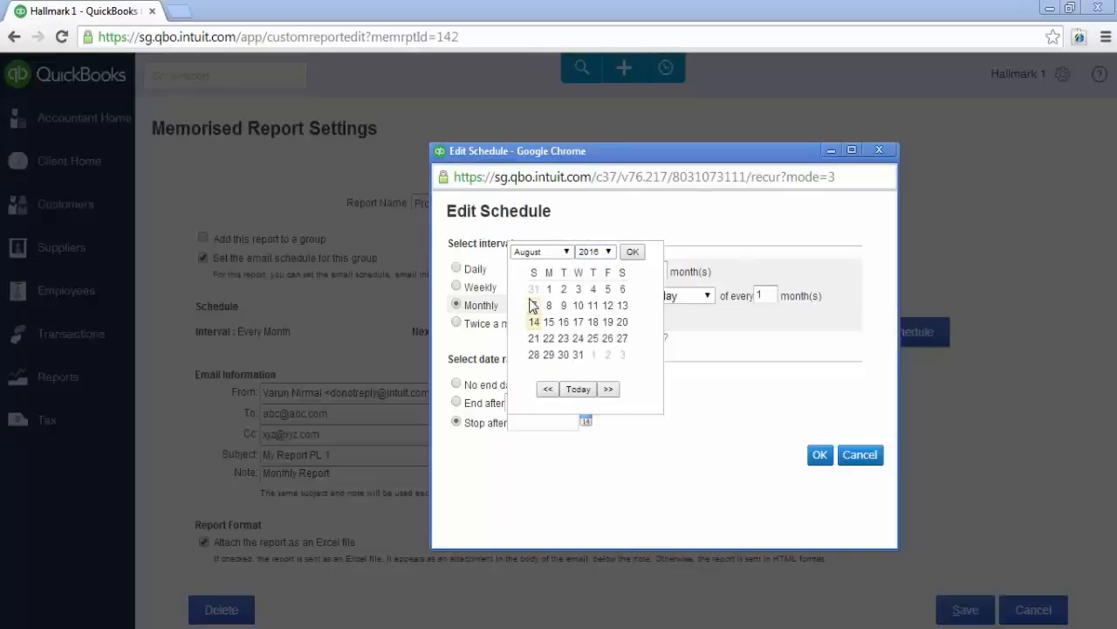
pyautogui.click(559, 252)
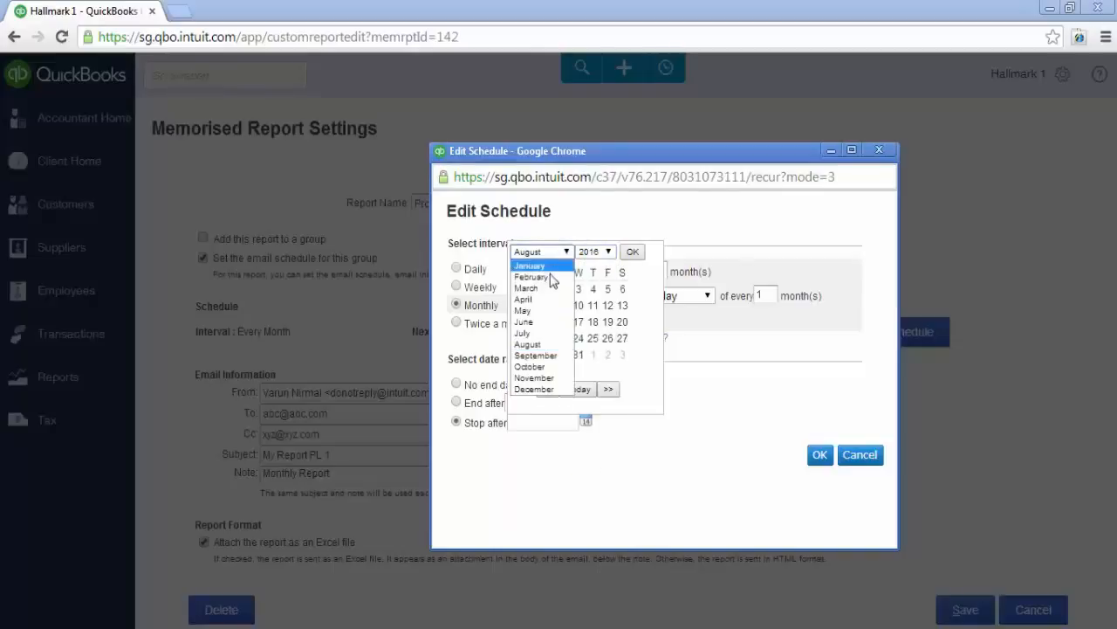
pyautogui.click(546, 289)
pyautogui.click(593, 355)
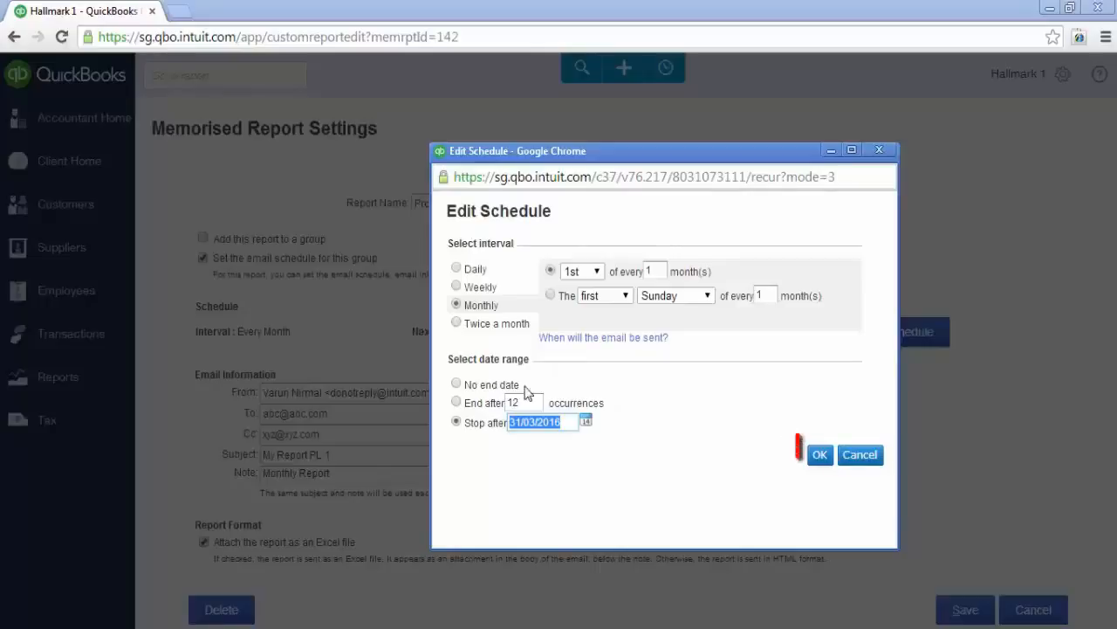
pyautogui.click(818, 455)
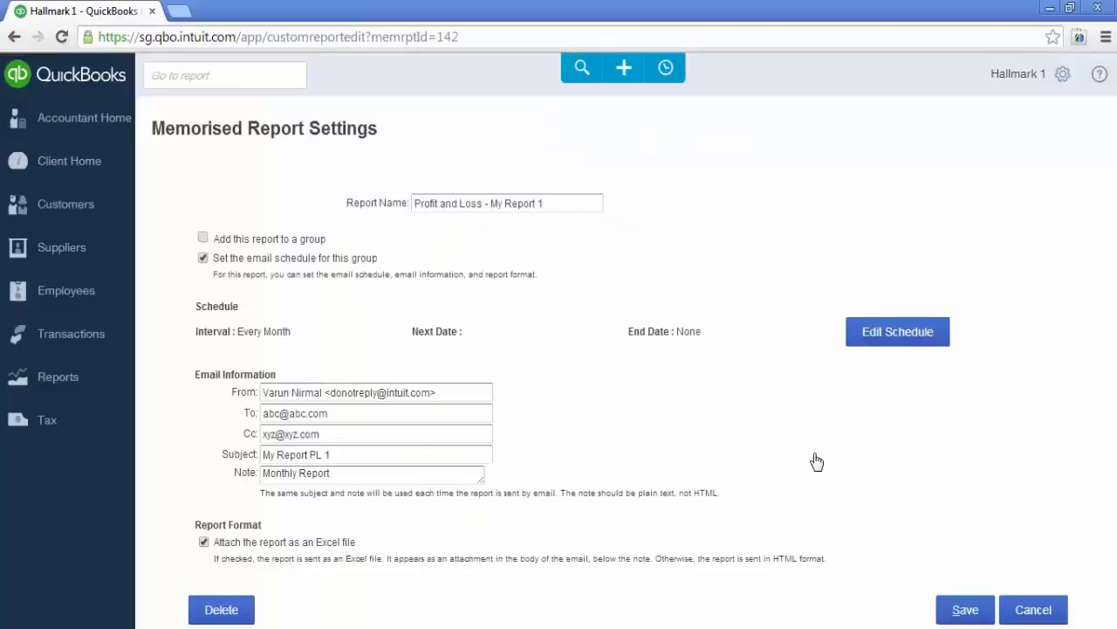
# Step: Save the memorised report settings and check the report's entry in the list of custom reports
pyautogui.click(960, 608)
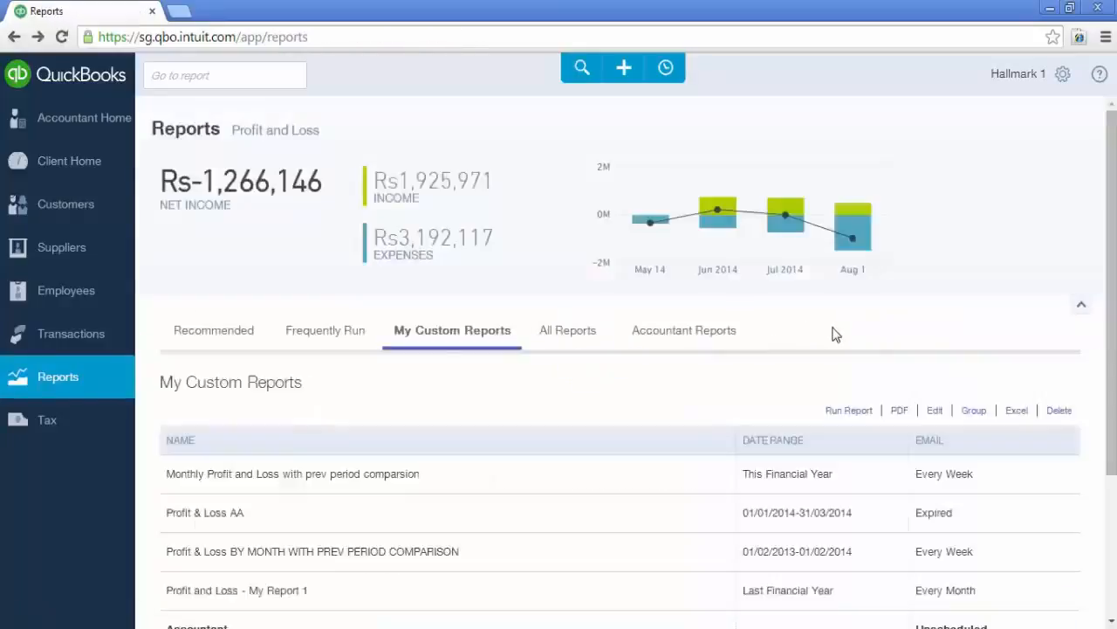
pyautogui.scroll(-2, 1091, 319)
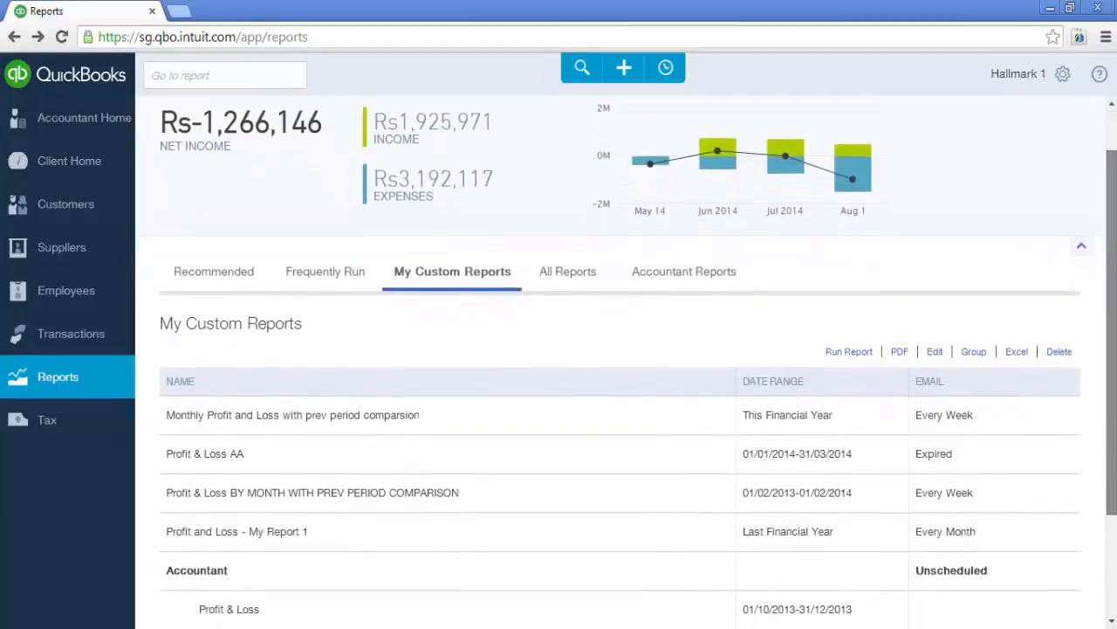
pyautogui.scroll(-2, 1091, 320)
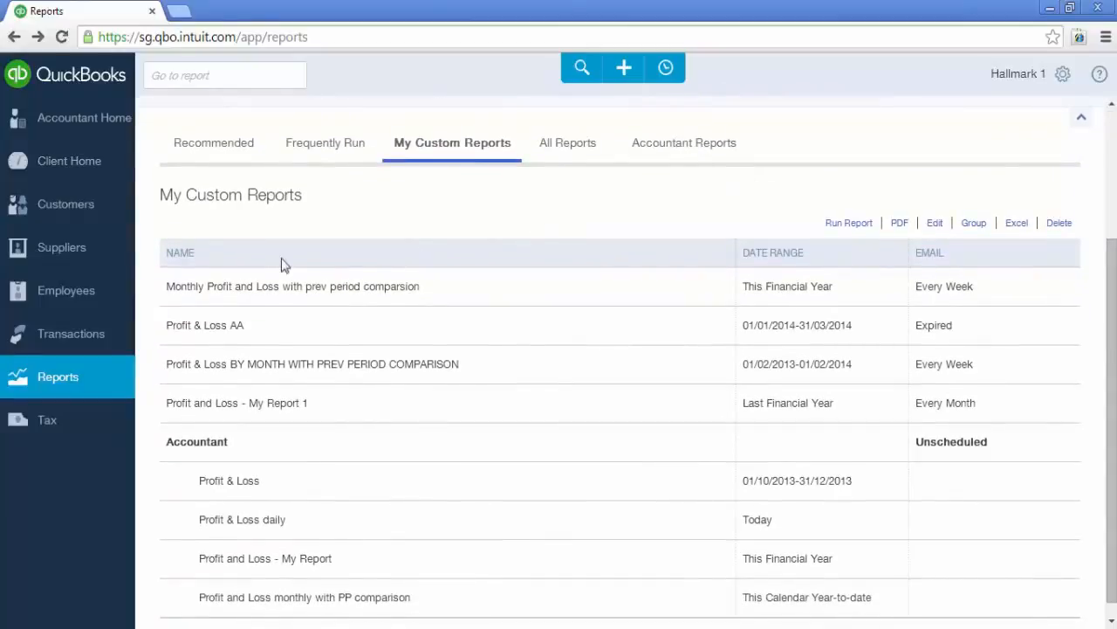
# Step: Look through the report categories under All Reports, including Manage Products and Inventory
pyautogui.click(583, 157)
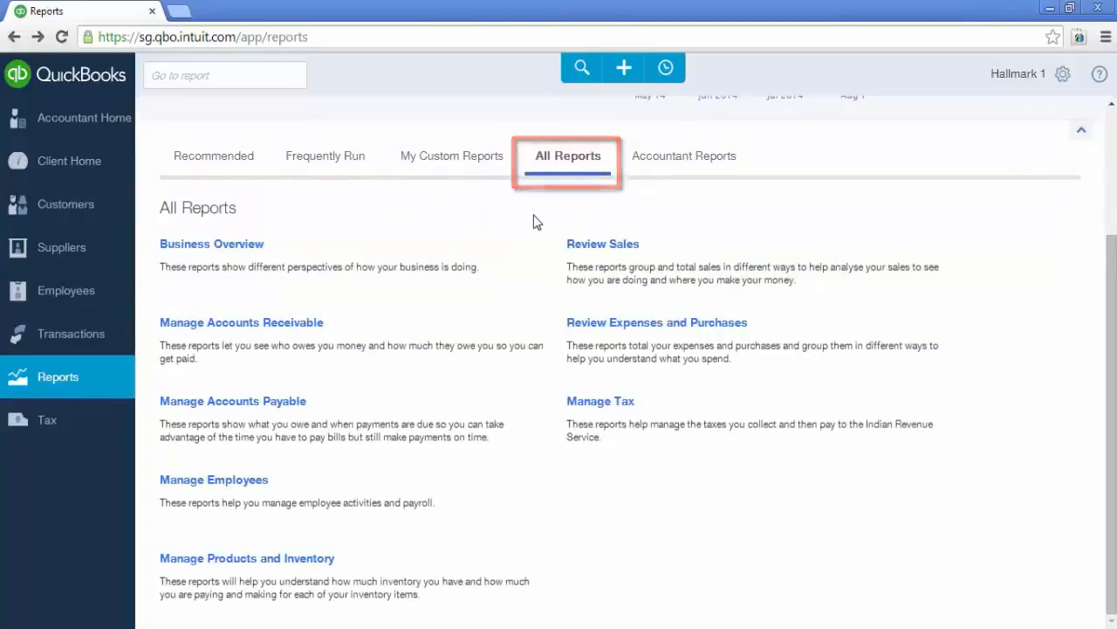
pyautogui.scroll(2, 1109, 236)
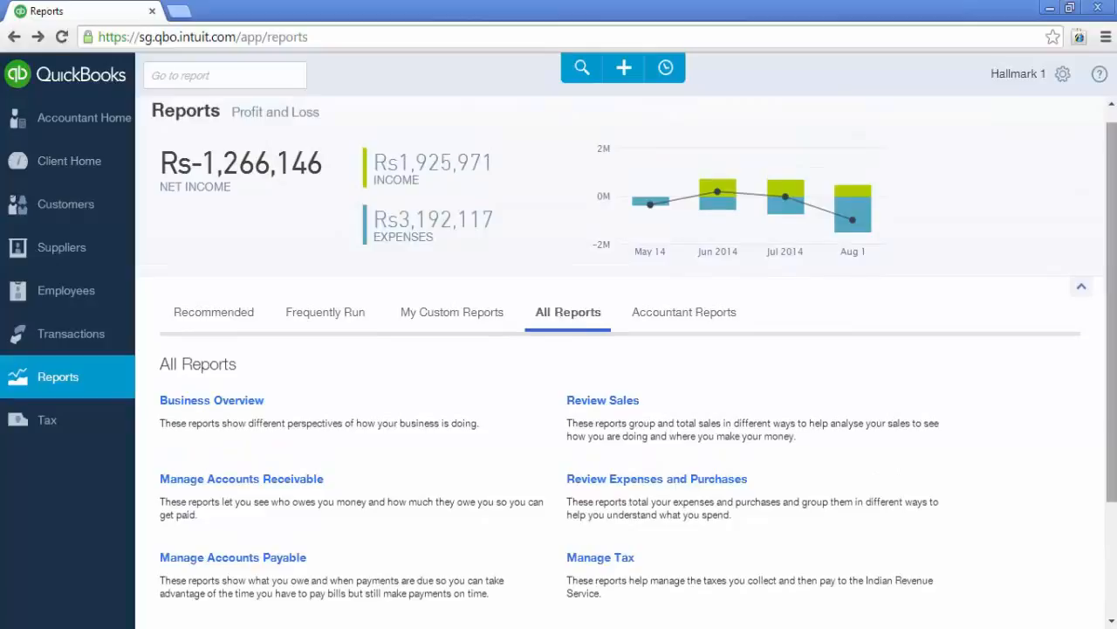
pyautogui.scroll(-2, 861, 402)
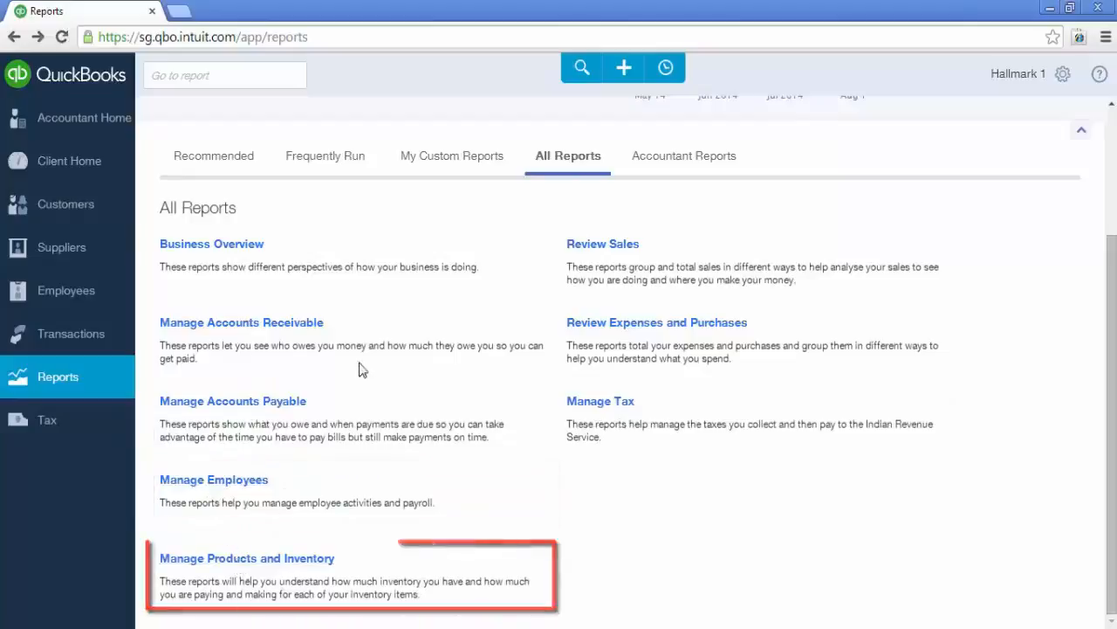
# Step: Look through the reports in the Business Overview category, then return to the All Reports categories
pyautogui.click(211, 244)
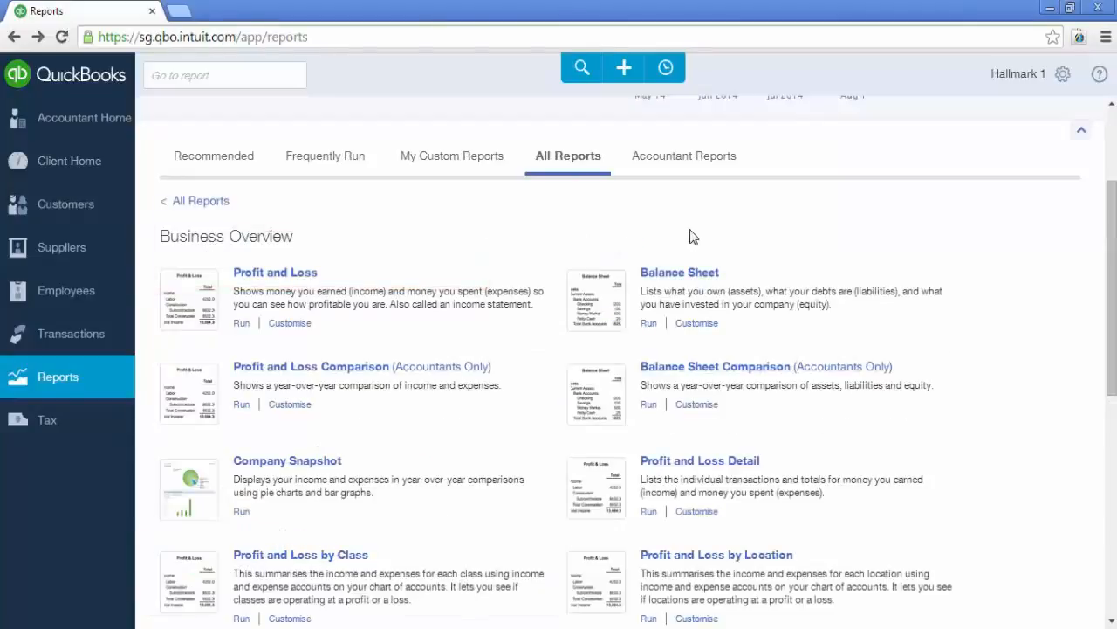
pyautogui.scroll(-1, 637, 362)
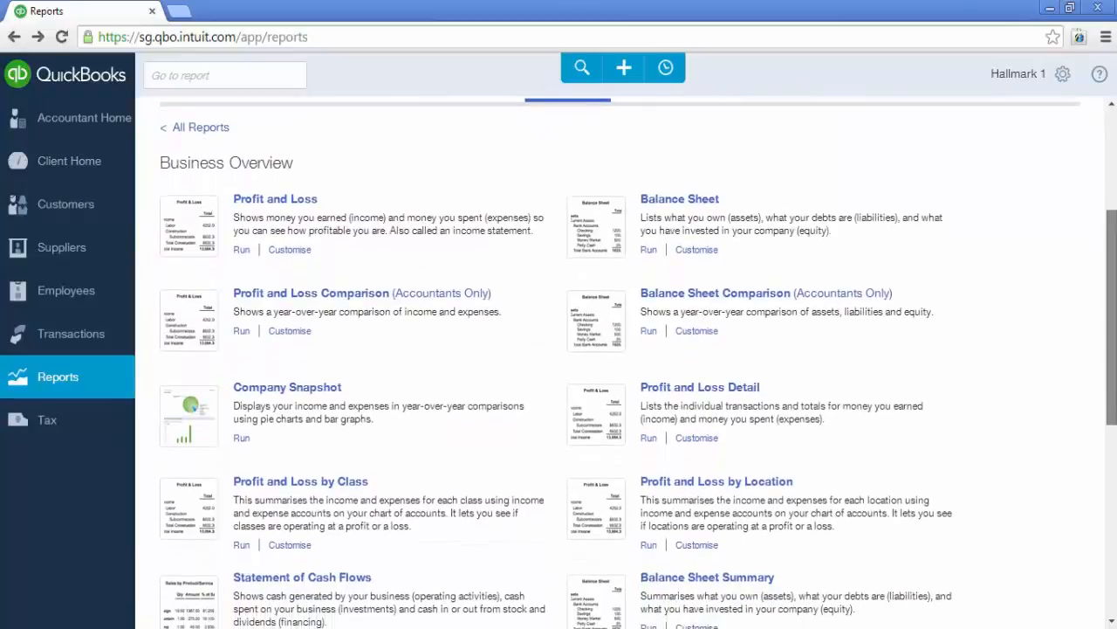
pyautogui.scroll(-1, 638, 362)
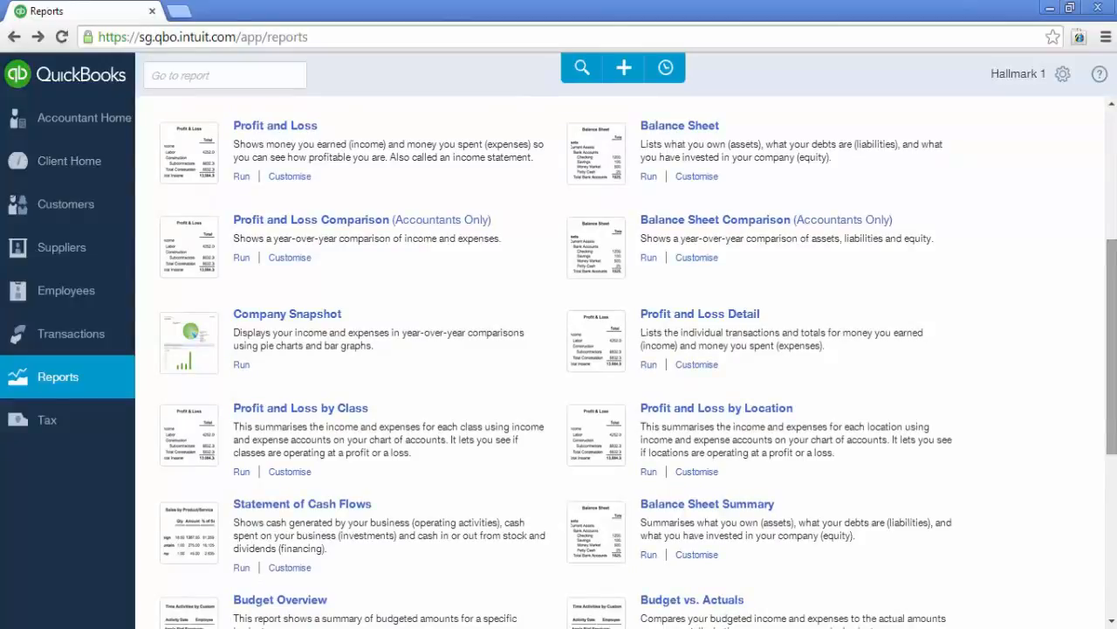
pyautogui.scroll(-1, 1114, 295)
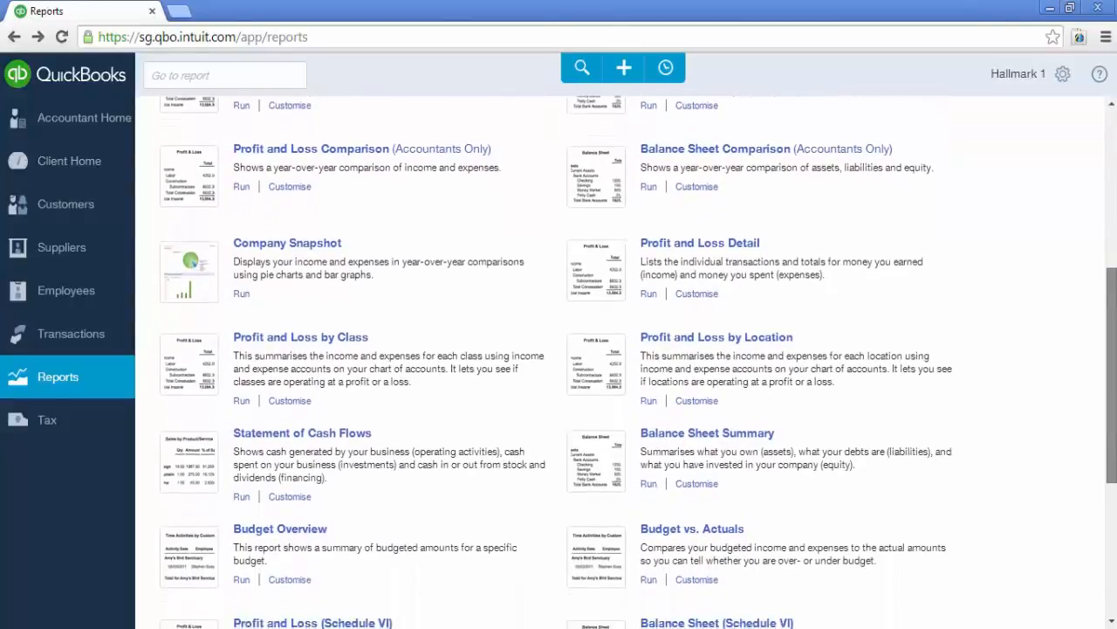
pyautogui.scroll(-1, 1114, 296)
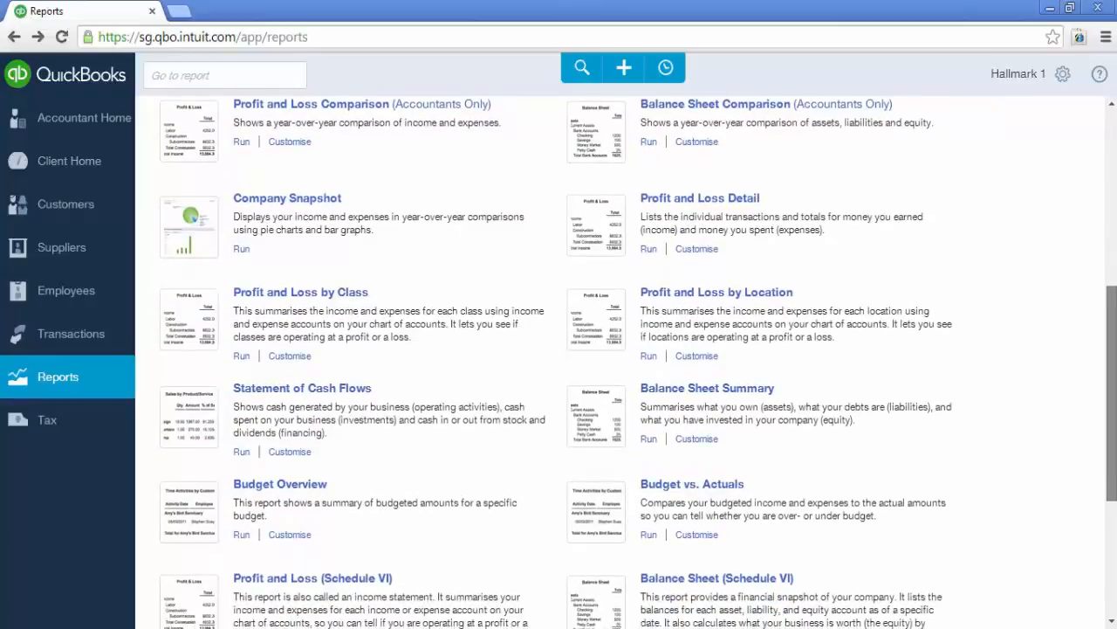
pyautogui.scroll(-1, 638, 361)
pyautogui.scroll(-1, 638, 361)
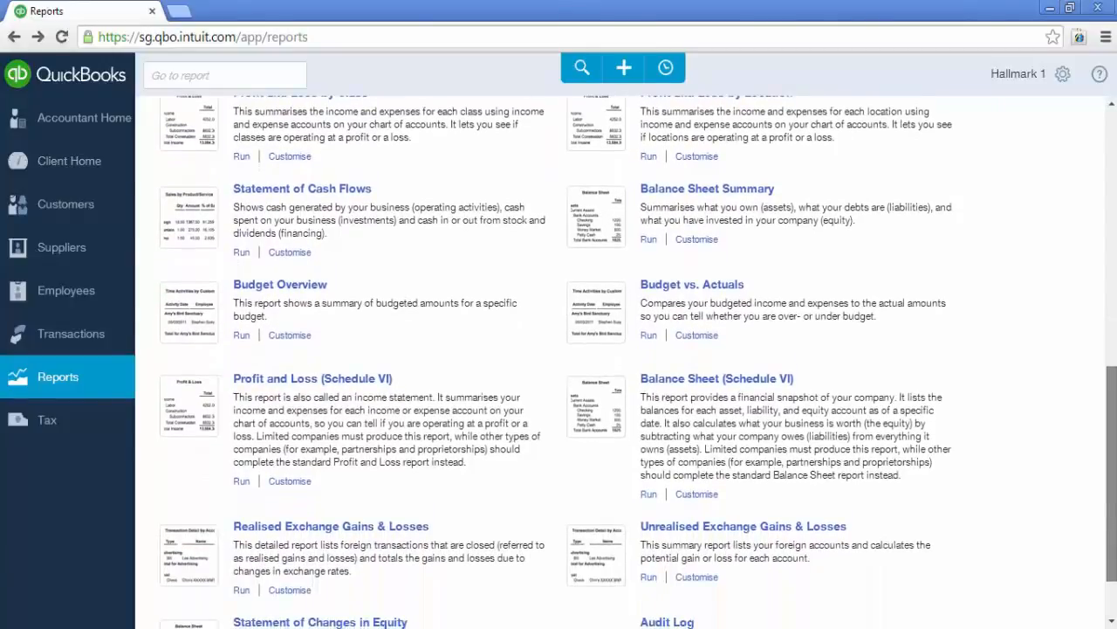
pyautogui.scroll(-1, 638, 361)
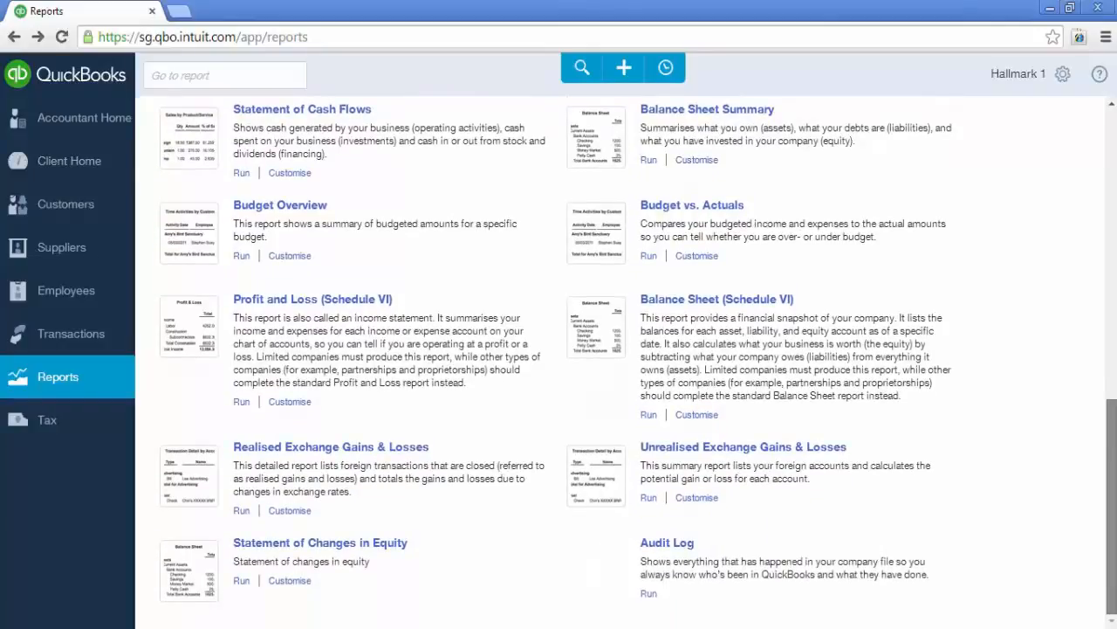
pyautogui.scroll(7, 777, 281)
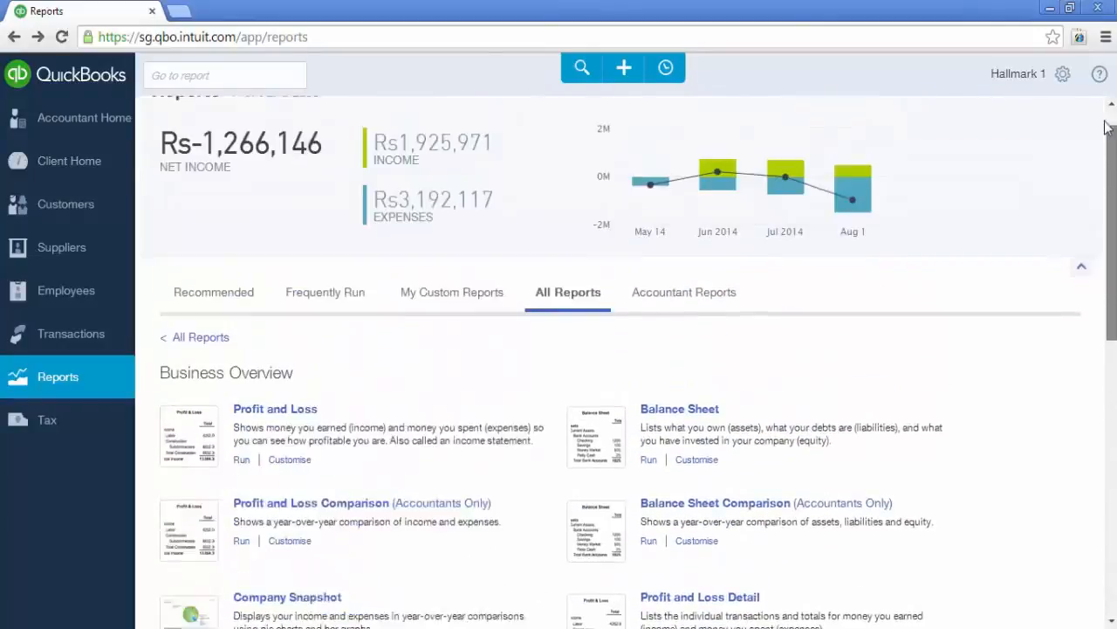
pyautogui.click(210, 376)
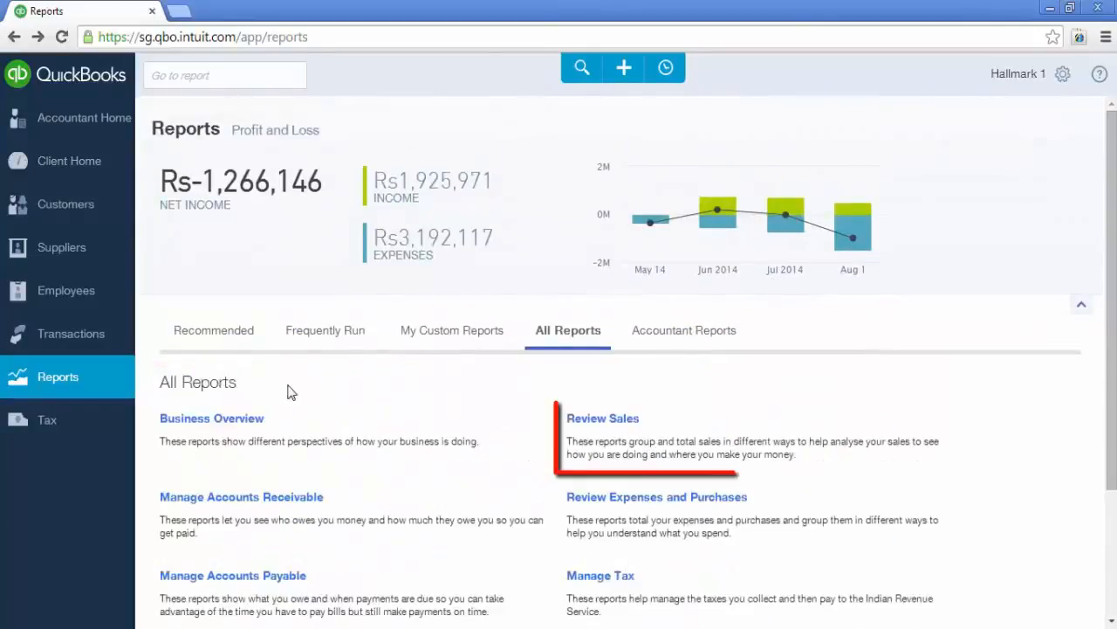
# Step: Look through the reports in the Review Sales category and return to the All Reports categories
pyautogui.click(597, 420)
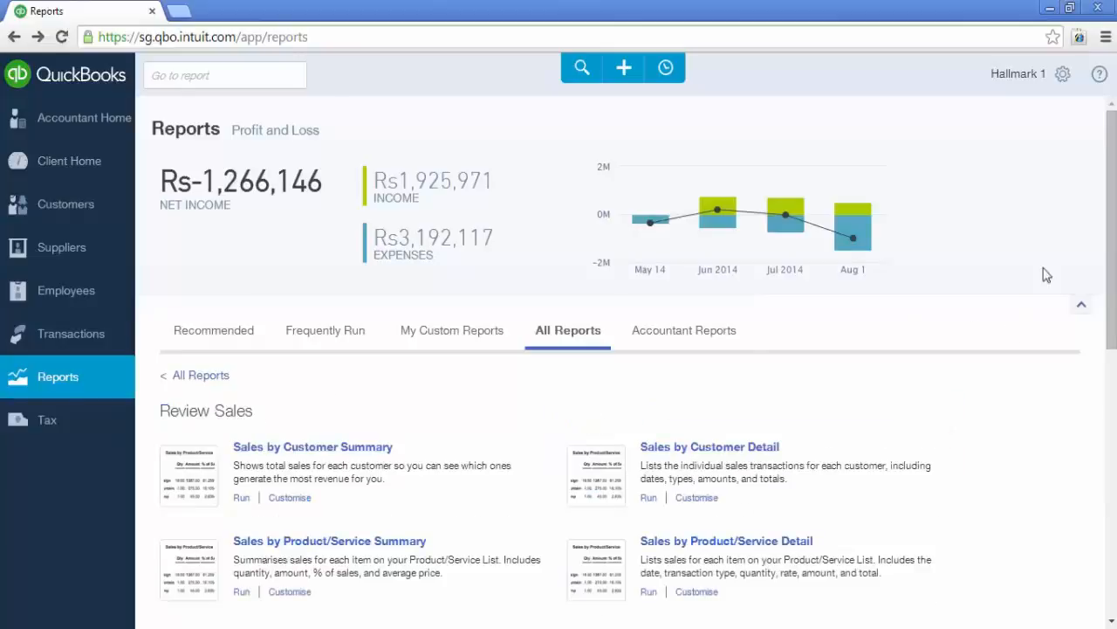
pyautogui.scroll(-3, 625, 366)
pyautogui.moveTo(1111, 356); pyautogui.dragTo(1111, 370)
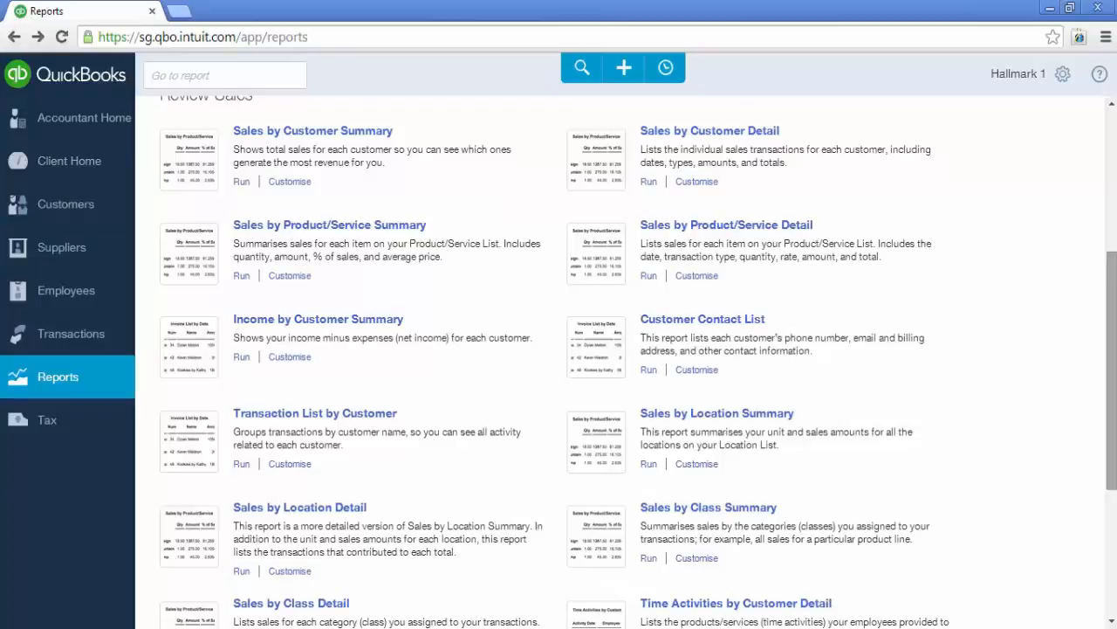
pyautogui.moveTo(1111, 370); pyautogui.dragTo(1111, 223)
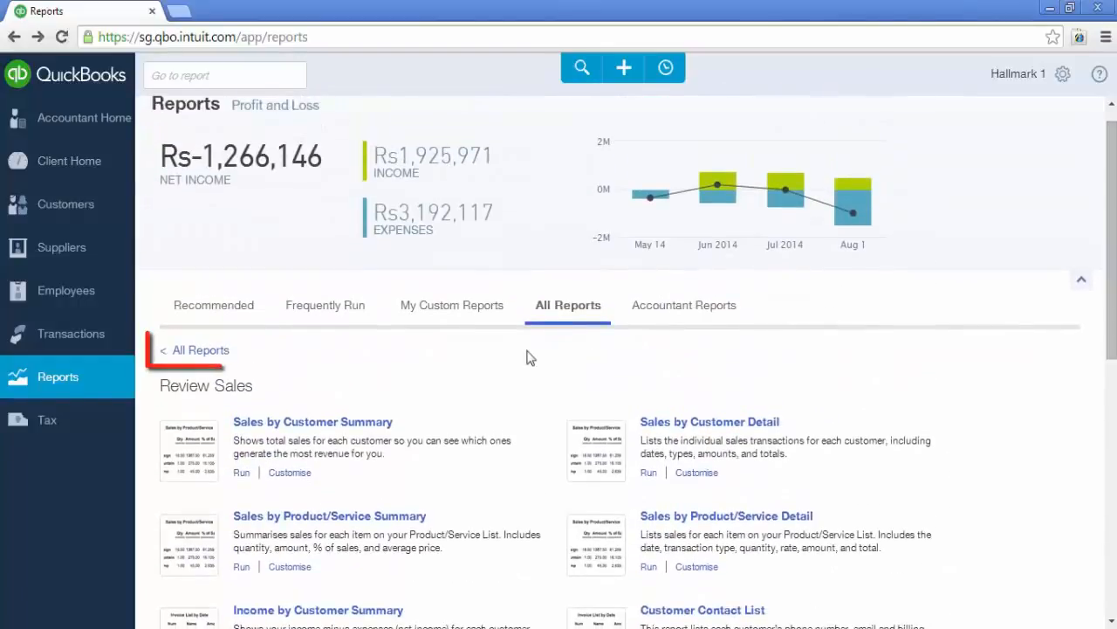
pyautogui.click(193, 351)
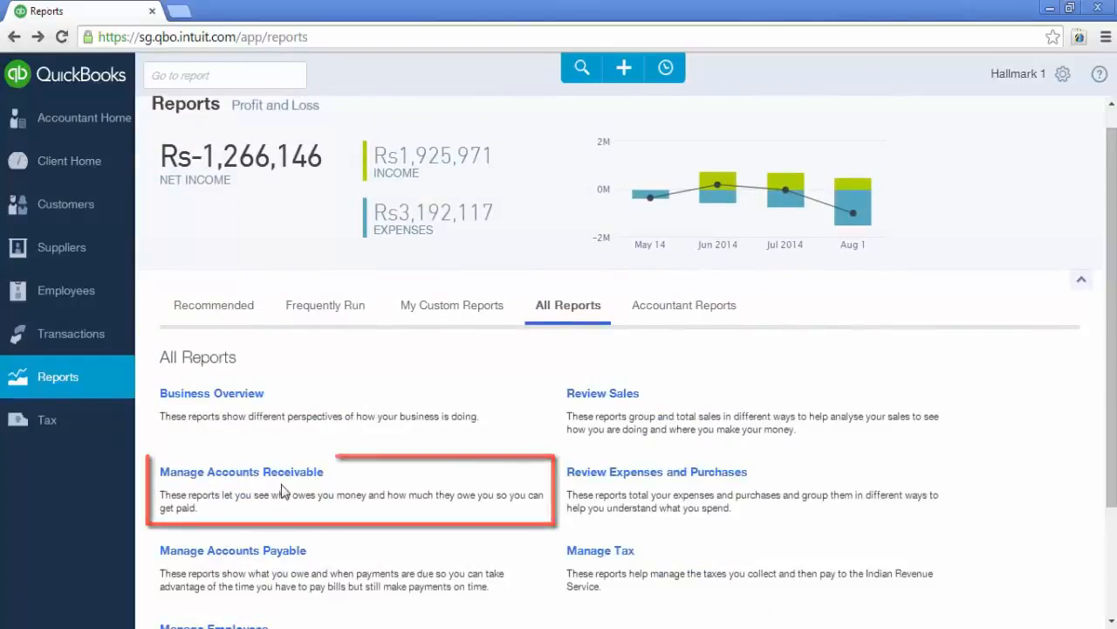
# Step: Examine the reports in the Manage Accounts Receivable category and return to the All Reports categories
pyautogui.click(288, 473)
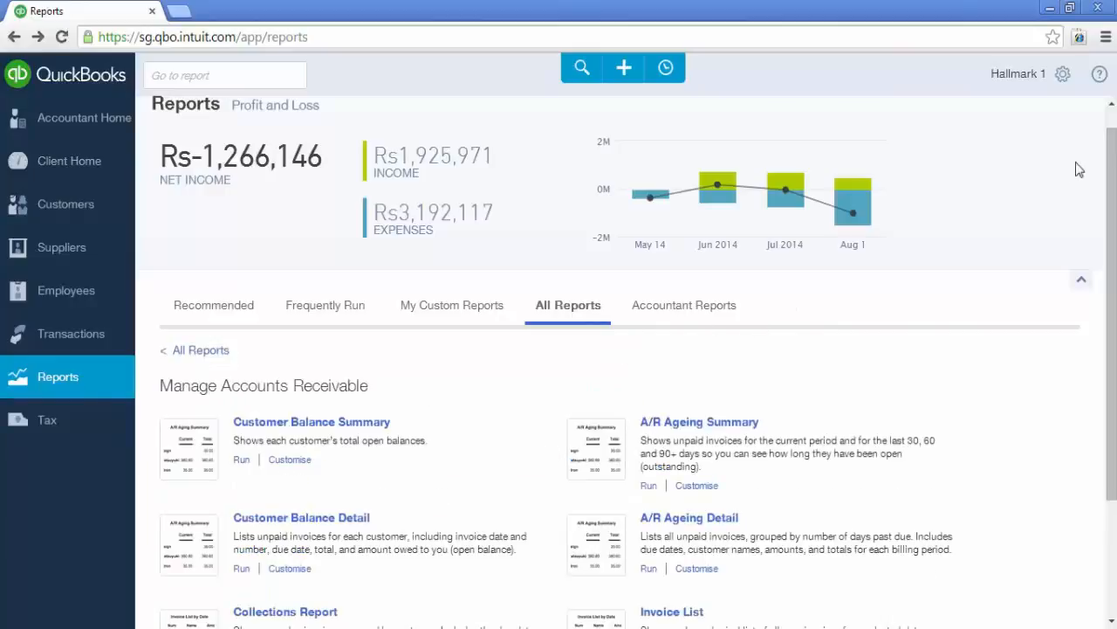
pyautogui.moveTo(1112, 183); pyautogui.dragTo(1111, 262)
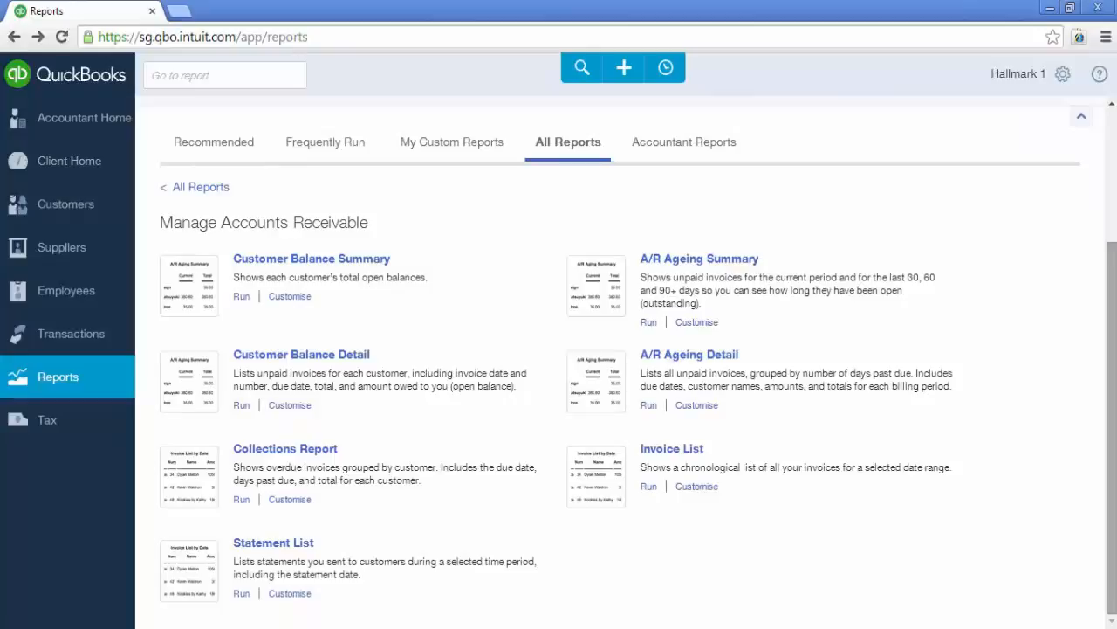
pyautogui.moveTo(1111, 308)
pyautogui.mouseDown()
pyautogui.moveTo(1107, 256)
pyautogui.moveTo(1074, 222)
pyautogui.mouseUp()
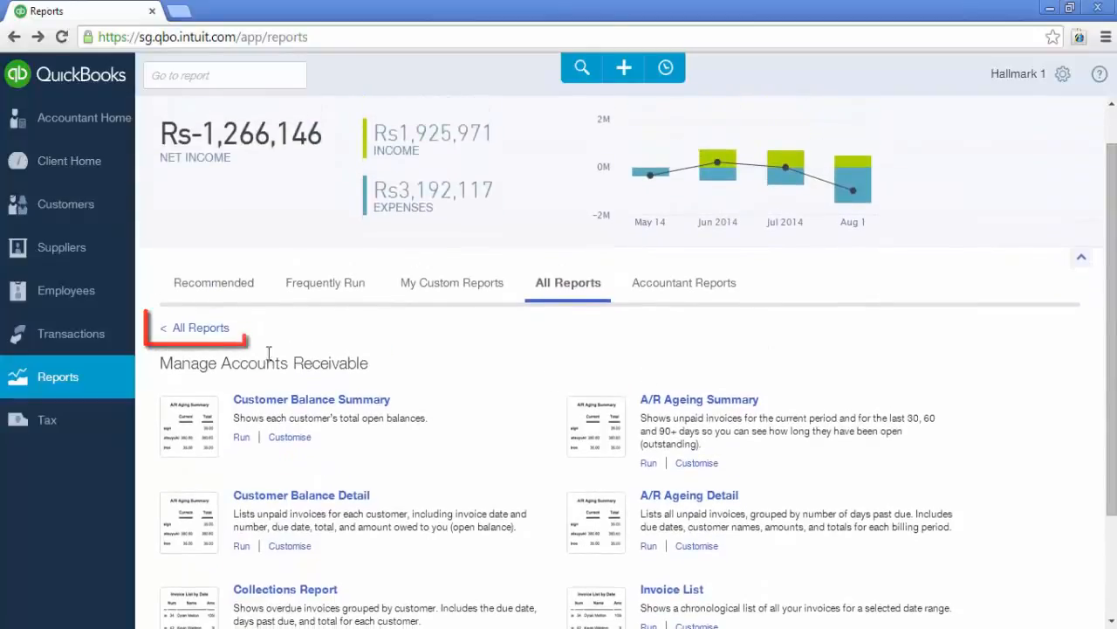
pyautogui.click(200, 339)
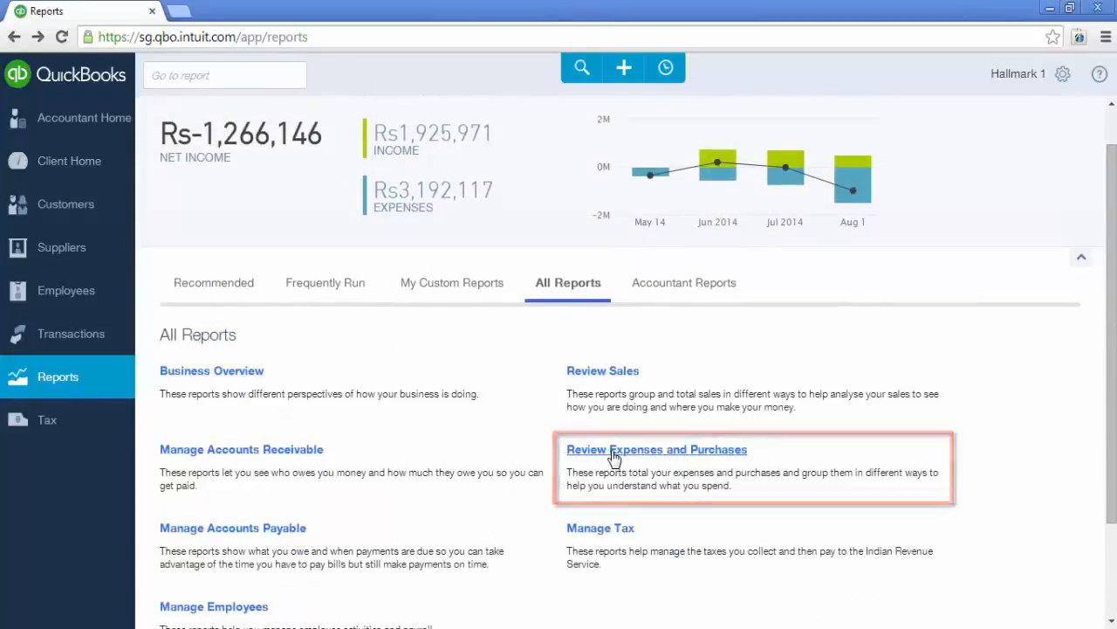
# Step: Review the reports in the Review Expenses and Purchases category and return to the All Reports categories
pyautogui.click(580, 380)
pyautogui.moveTo(614, 458)
pyautogui.moveTo(1112, 286); pyautogui.dragTo(1111, 403)
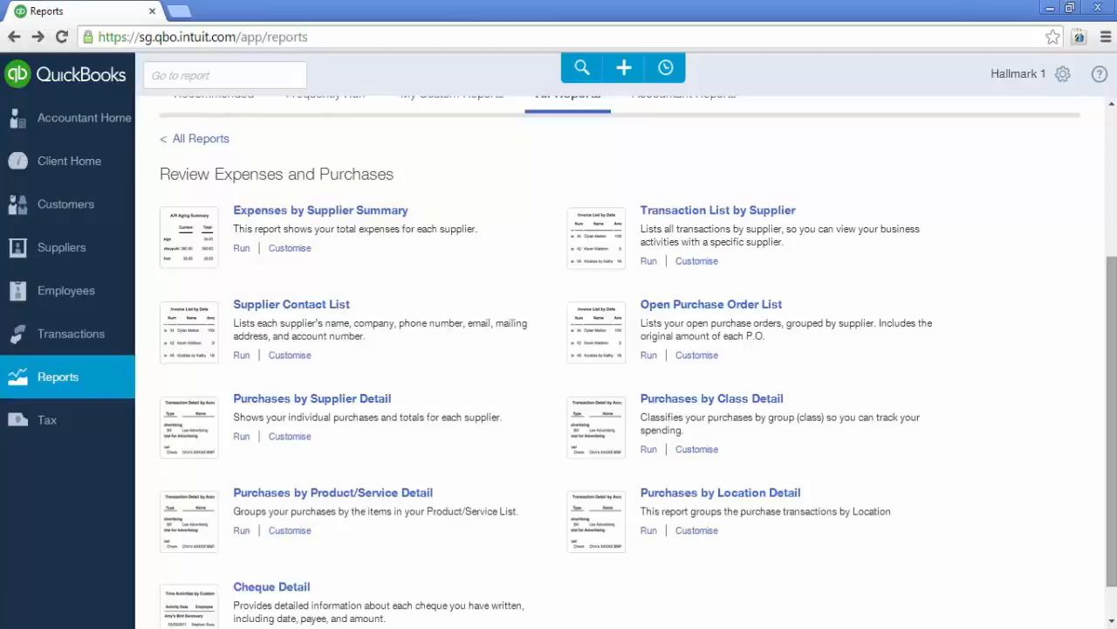
pyautogui.scroll(1, 539, 298)
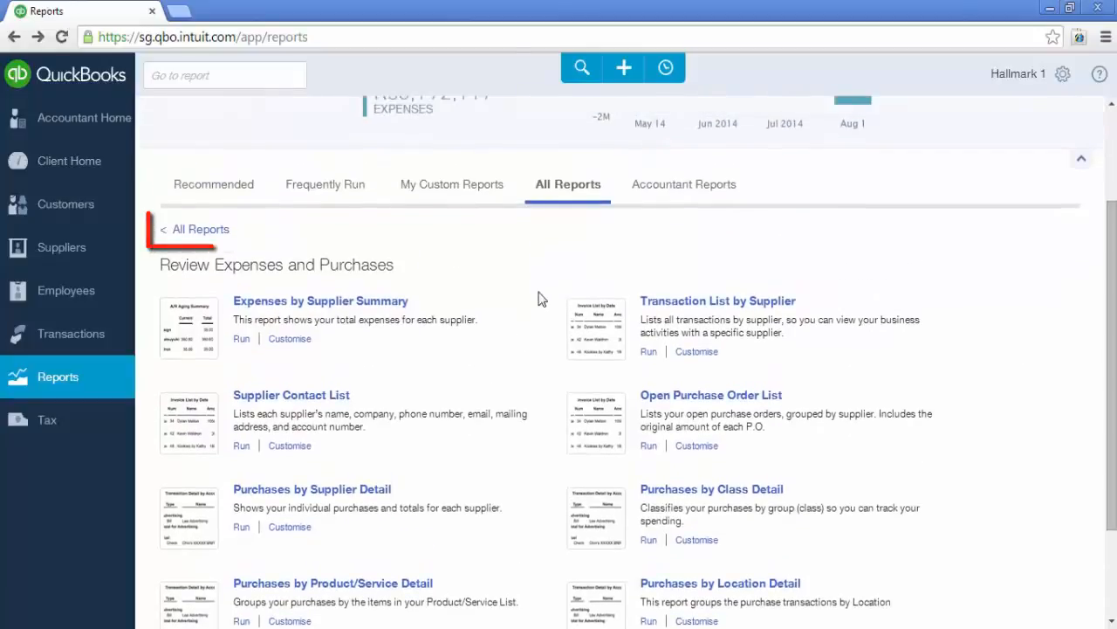
pyautogui.click(199, 229)
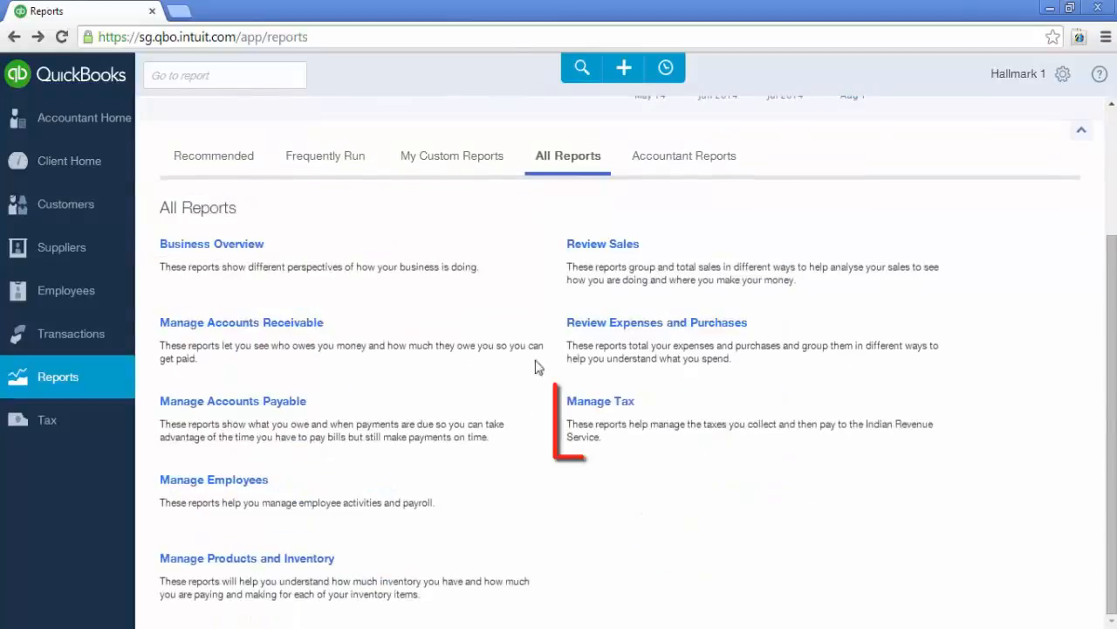
# Step: Browse the tax reports in the Manage Tax category and return to the All Reports categories
pyautogui.click(582, 404)
pyautogui.moveTo(1116, 216); pyautogui.dragTo(1114, 259)
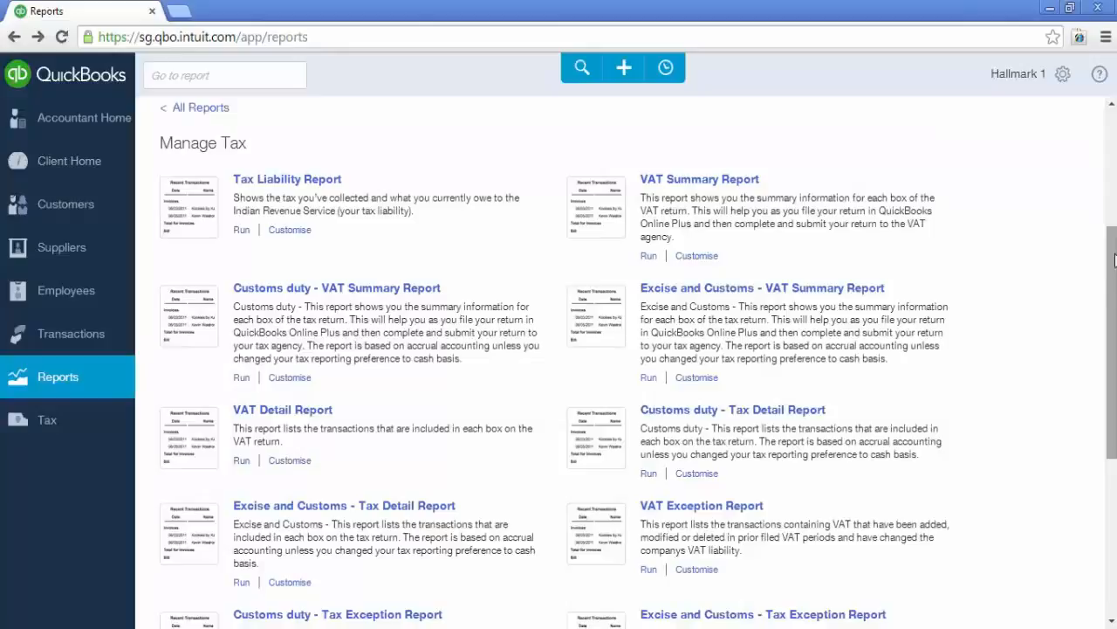
pyautogui.moveTo(1115, 261); pyautogui.dragTo(1115, 419)
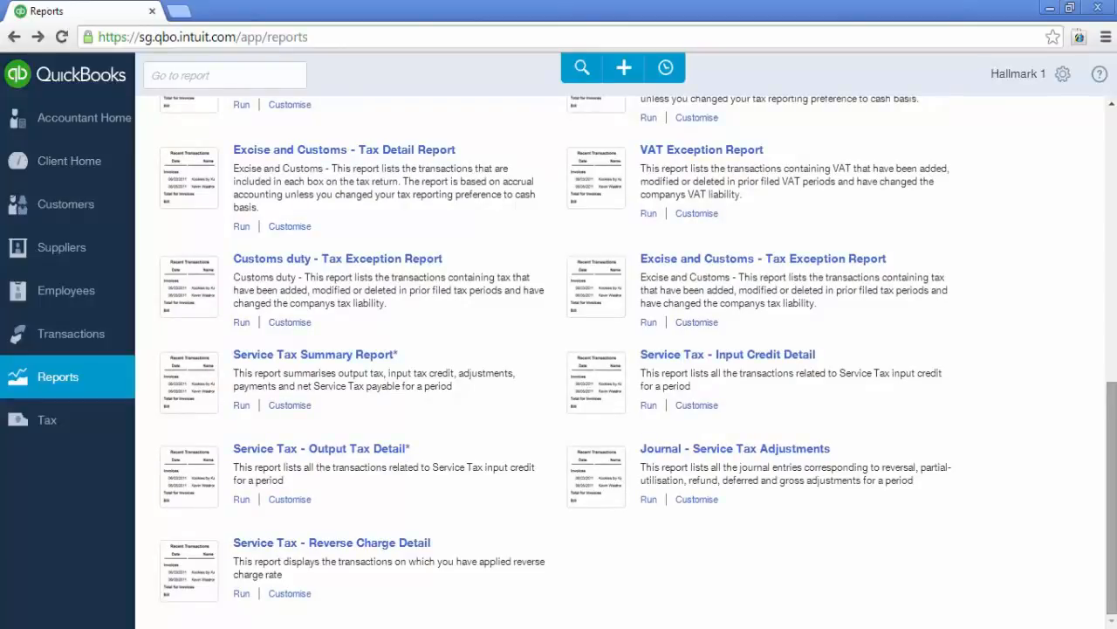
pyautogui.moveTo(1114, 419); pyautogui.dragTo(1113, 150)
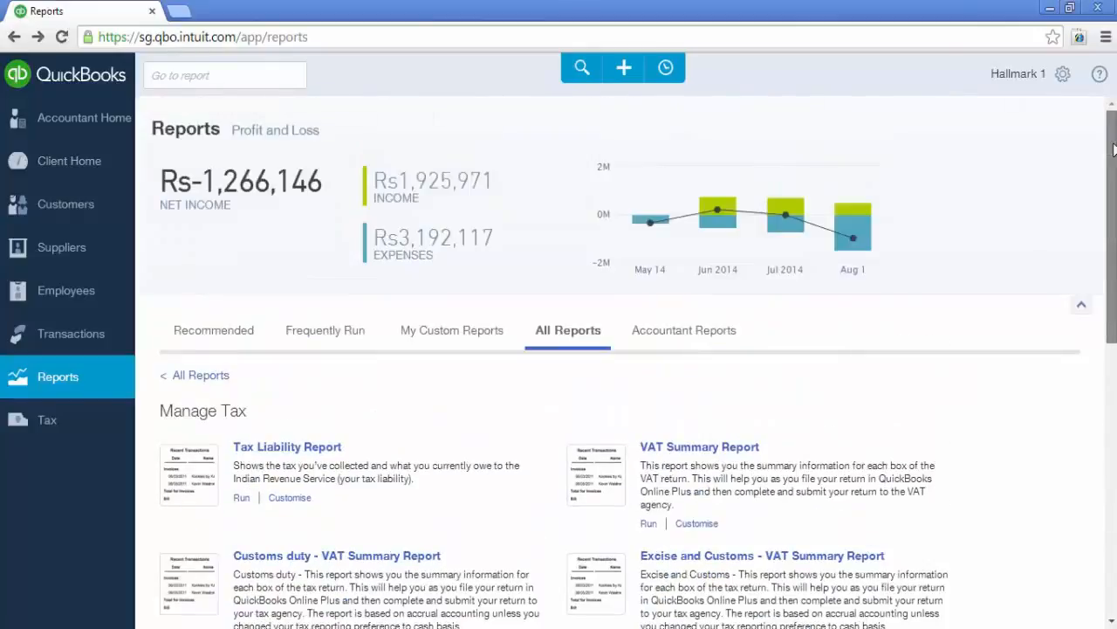
pyautogui.click(217, 376)
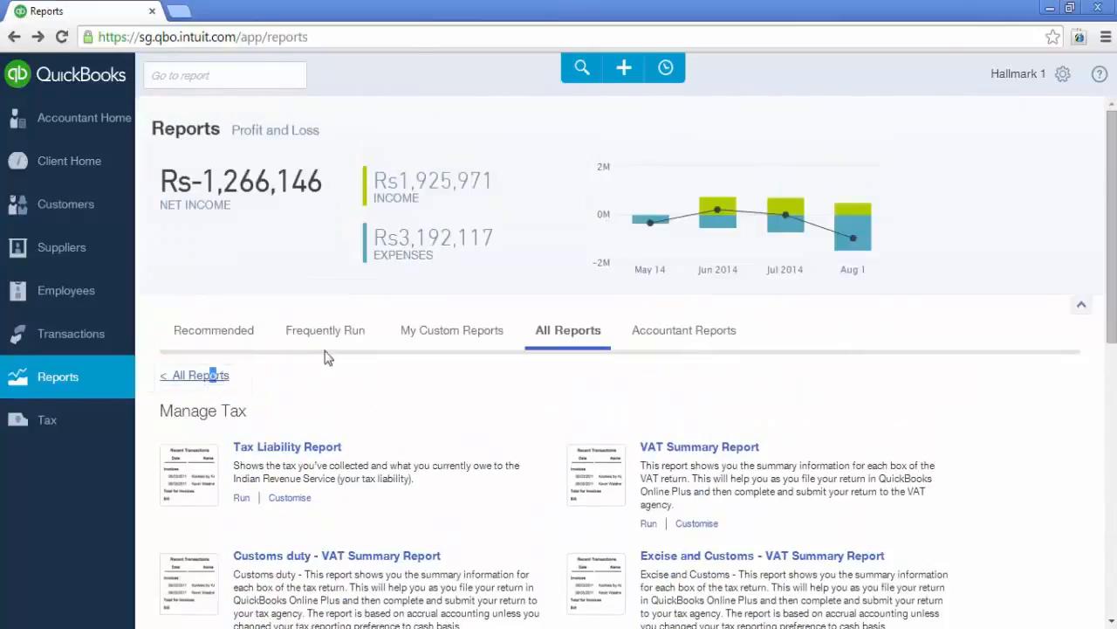
# Step: View the reports in the Manage Employees category and return to the All Reports categories
pyautogui.moveTo(1113, 262); pyautogui.dragTo(1114, 365)
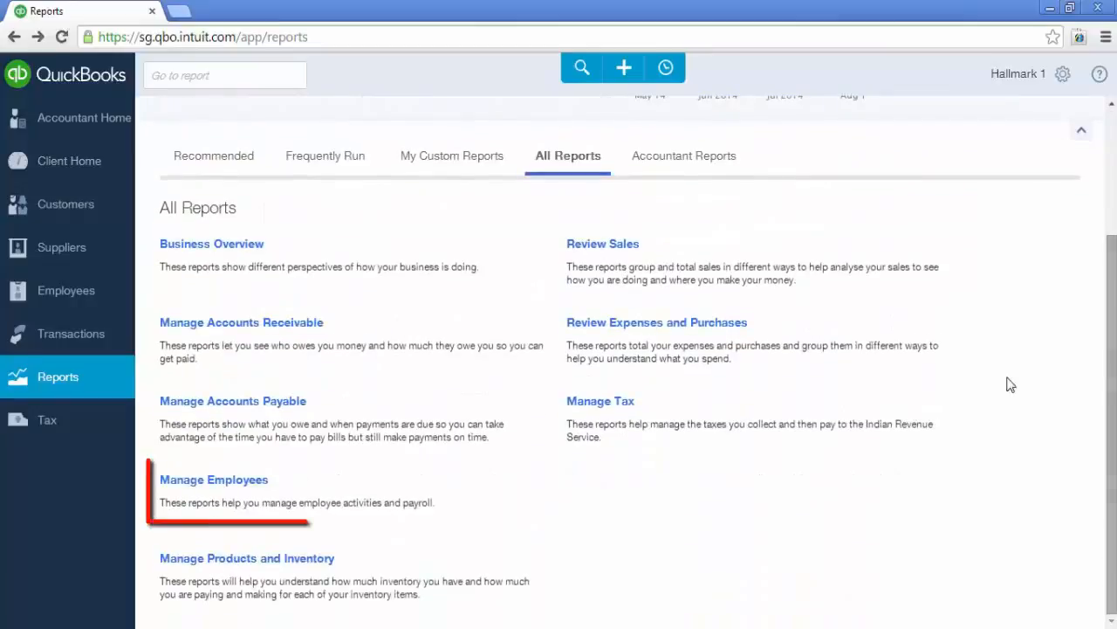
pyautogui.click(214, 483)
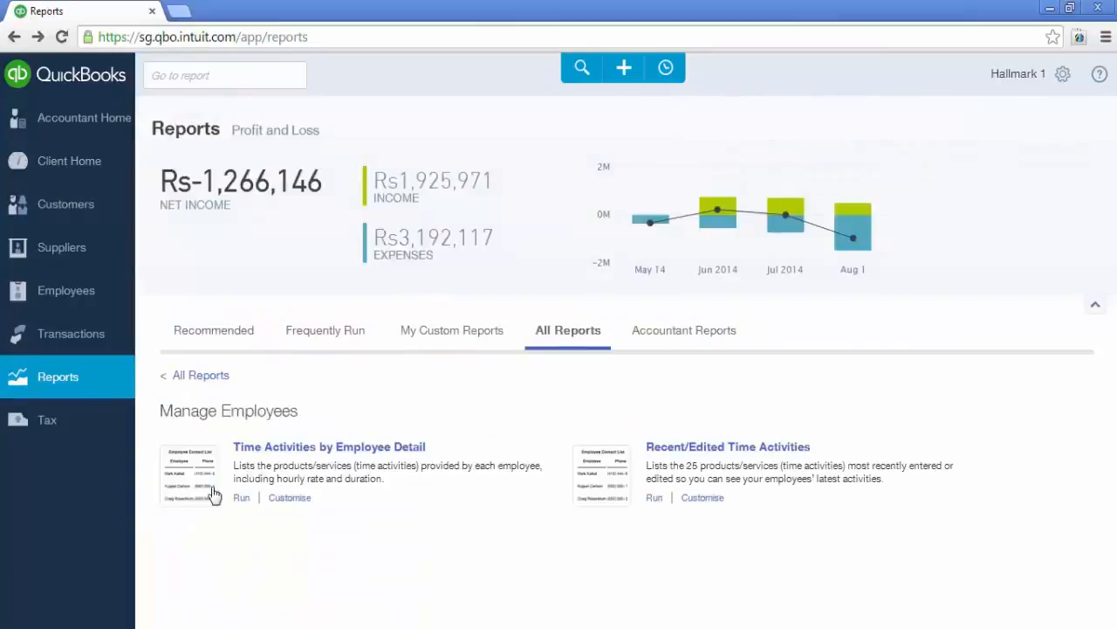
pyautogui.moveTo(214, 495)
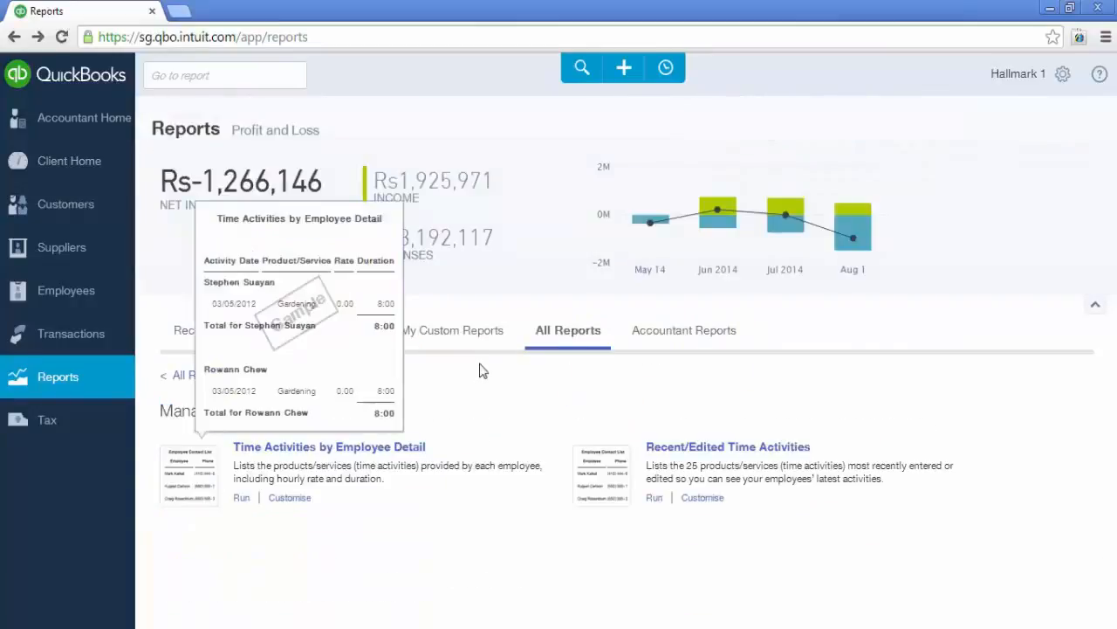
pyautogui.click(175, 375)
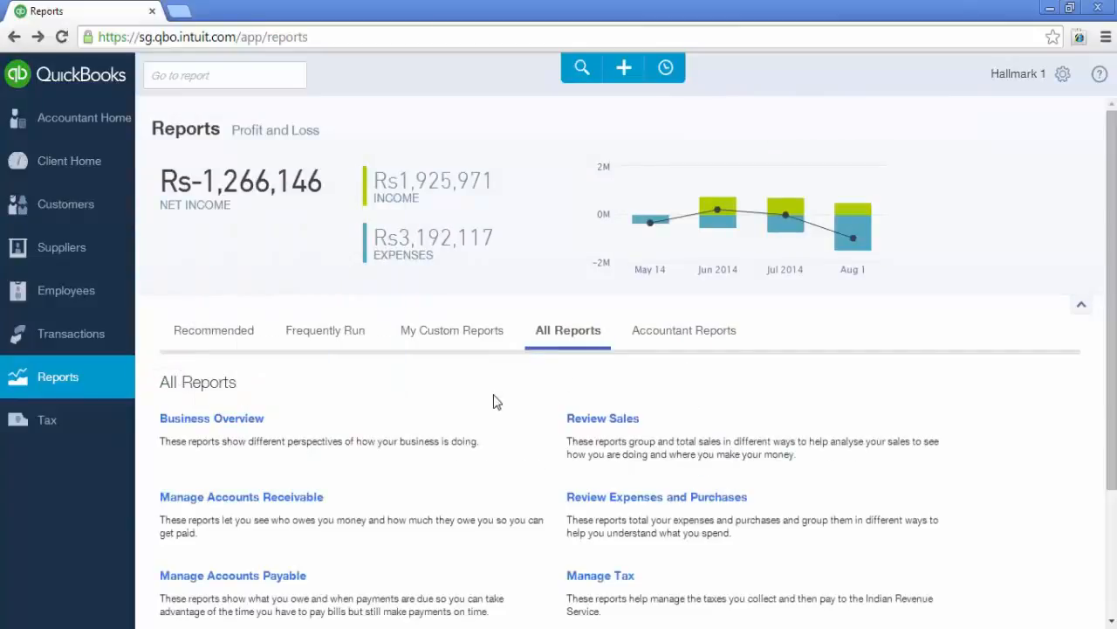
# Step: View the reports in the Manage Products and Inventory category and return to the All Reports categories
pyautogui.scroll(-2, 611, 411)
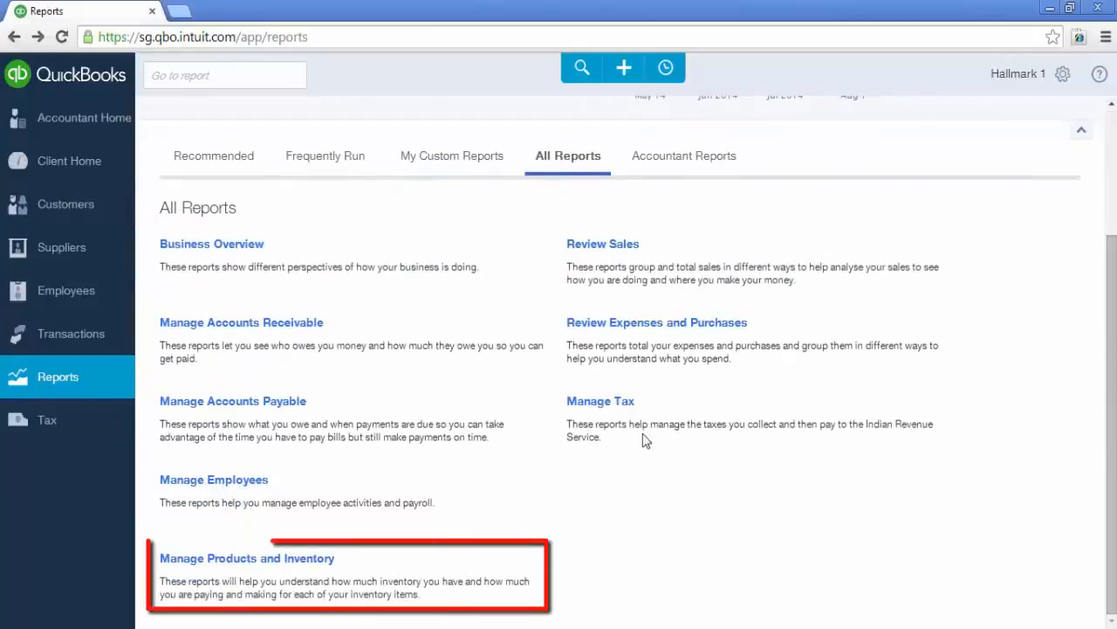
pyautogui.click(292, 558)
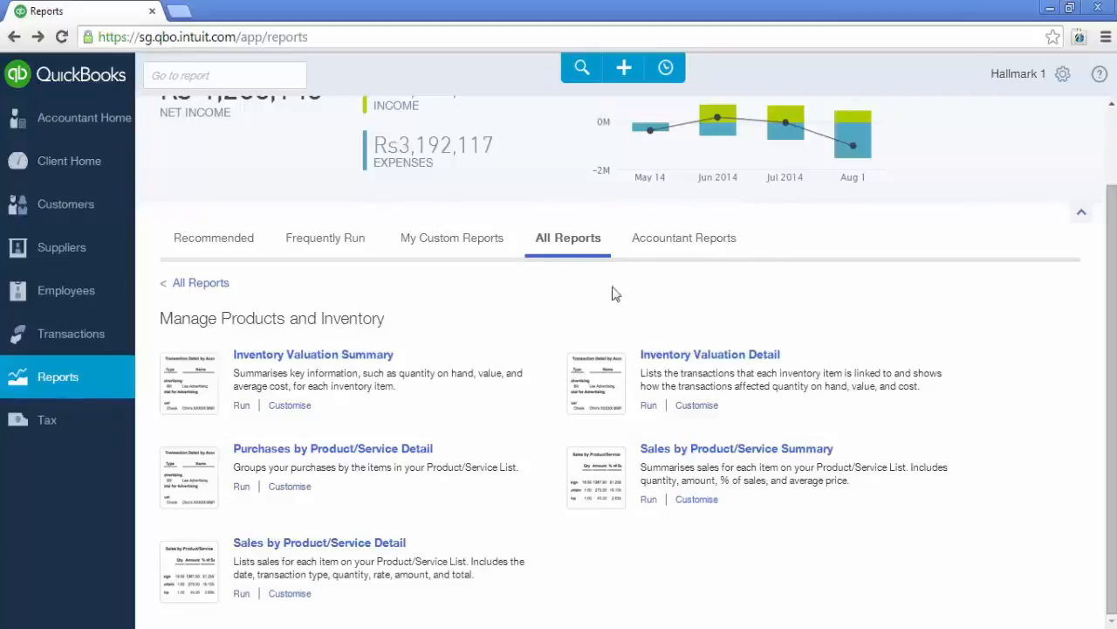
pyautogui.click(208, 284)
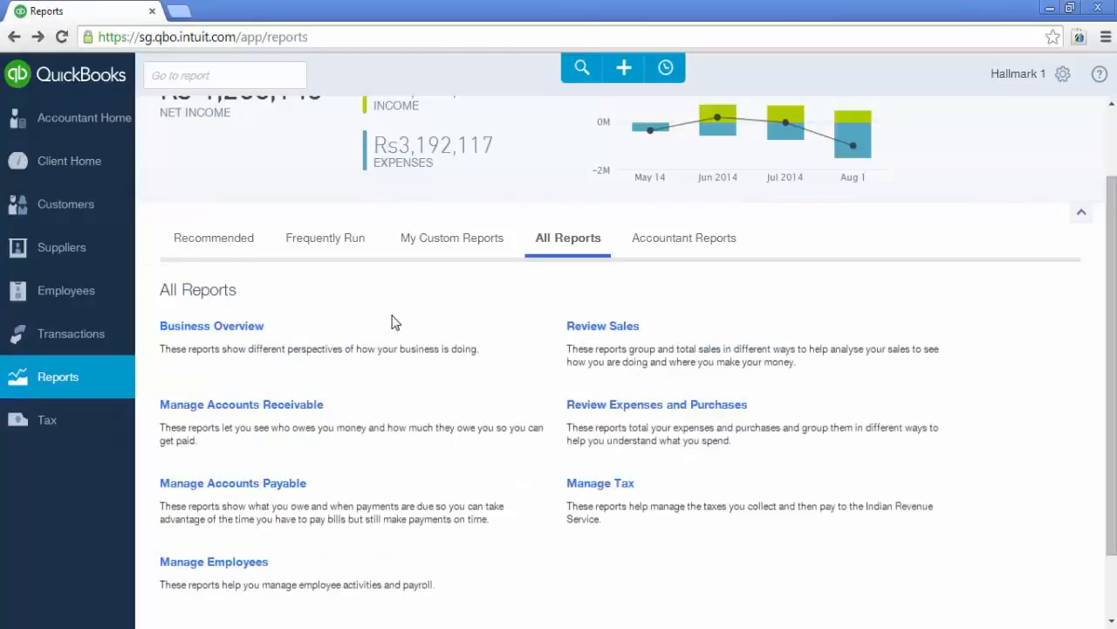